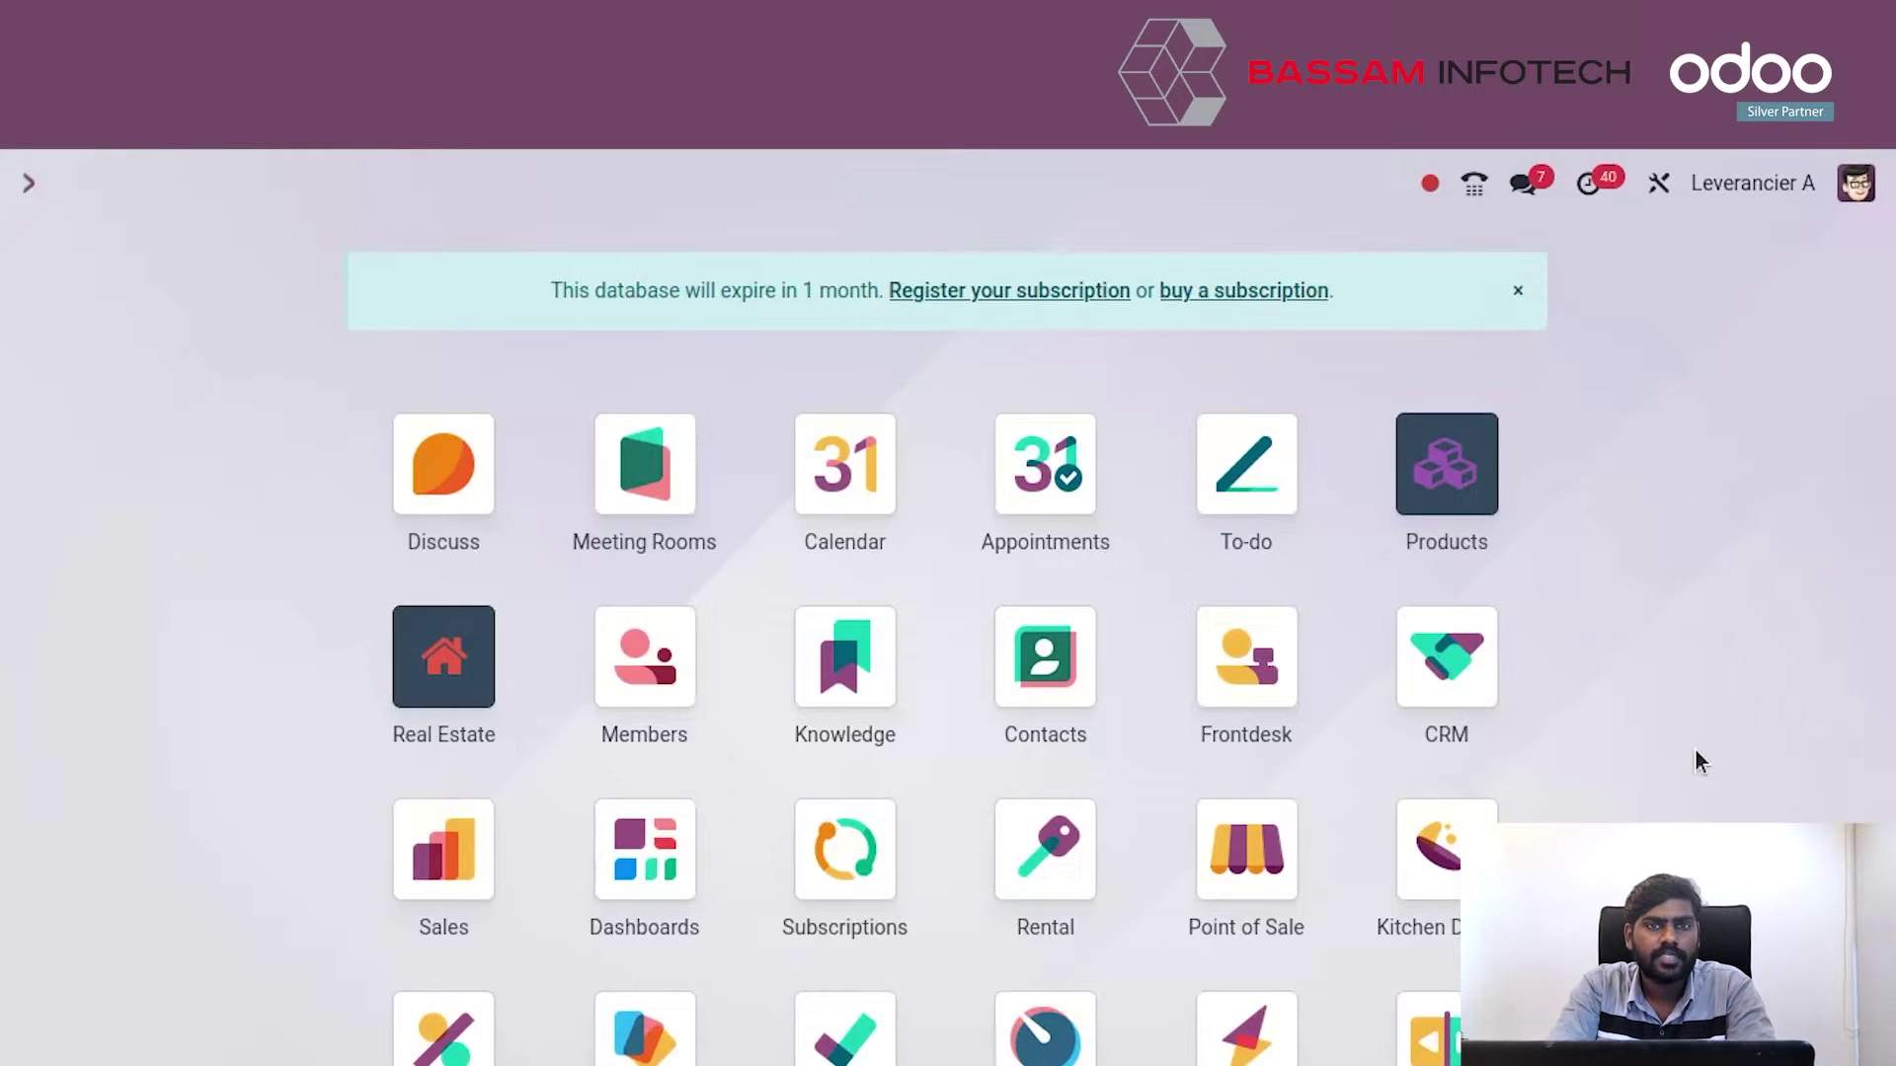
Open the Sales app from the home screen to begin a new quotation.
left_click(465, 859)
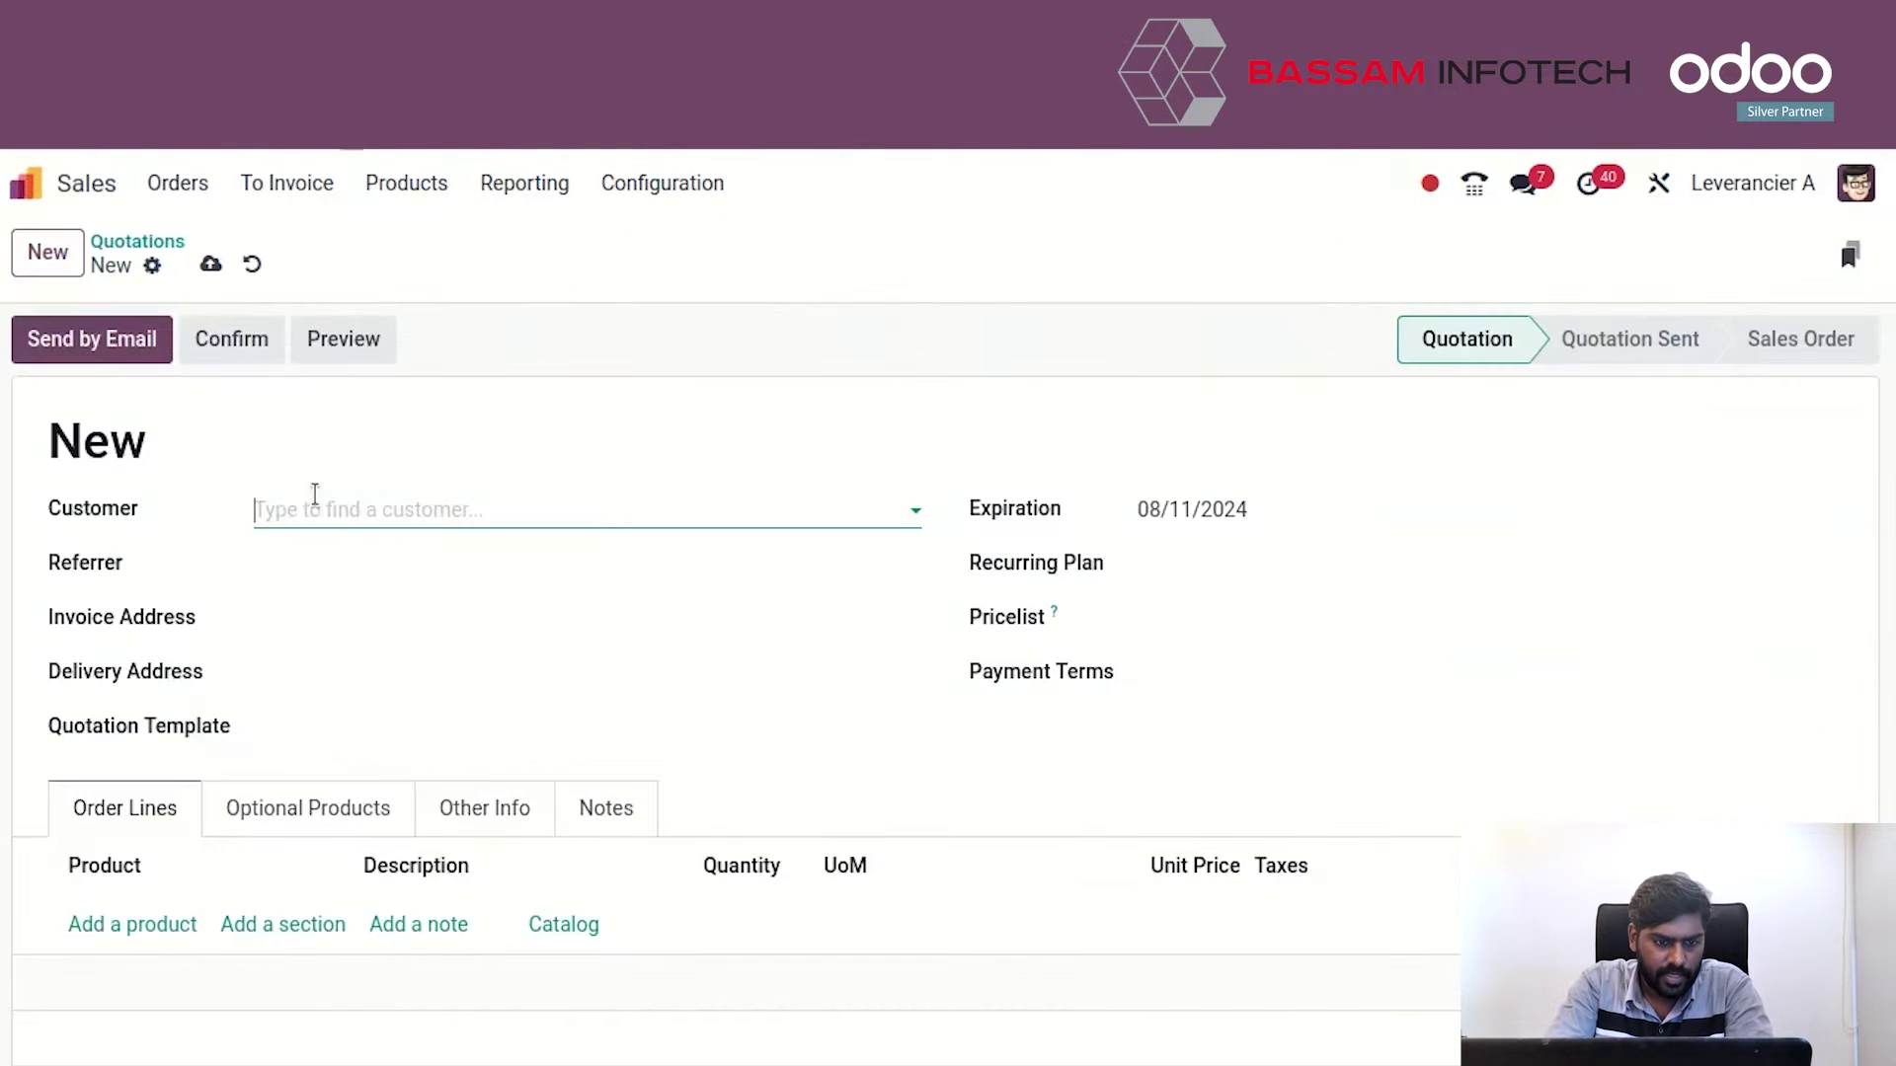
Fill the quotation with customer Consumidor Final and one Acoustic black screen line.
left_click(313, 504)
left_click(351, 677)
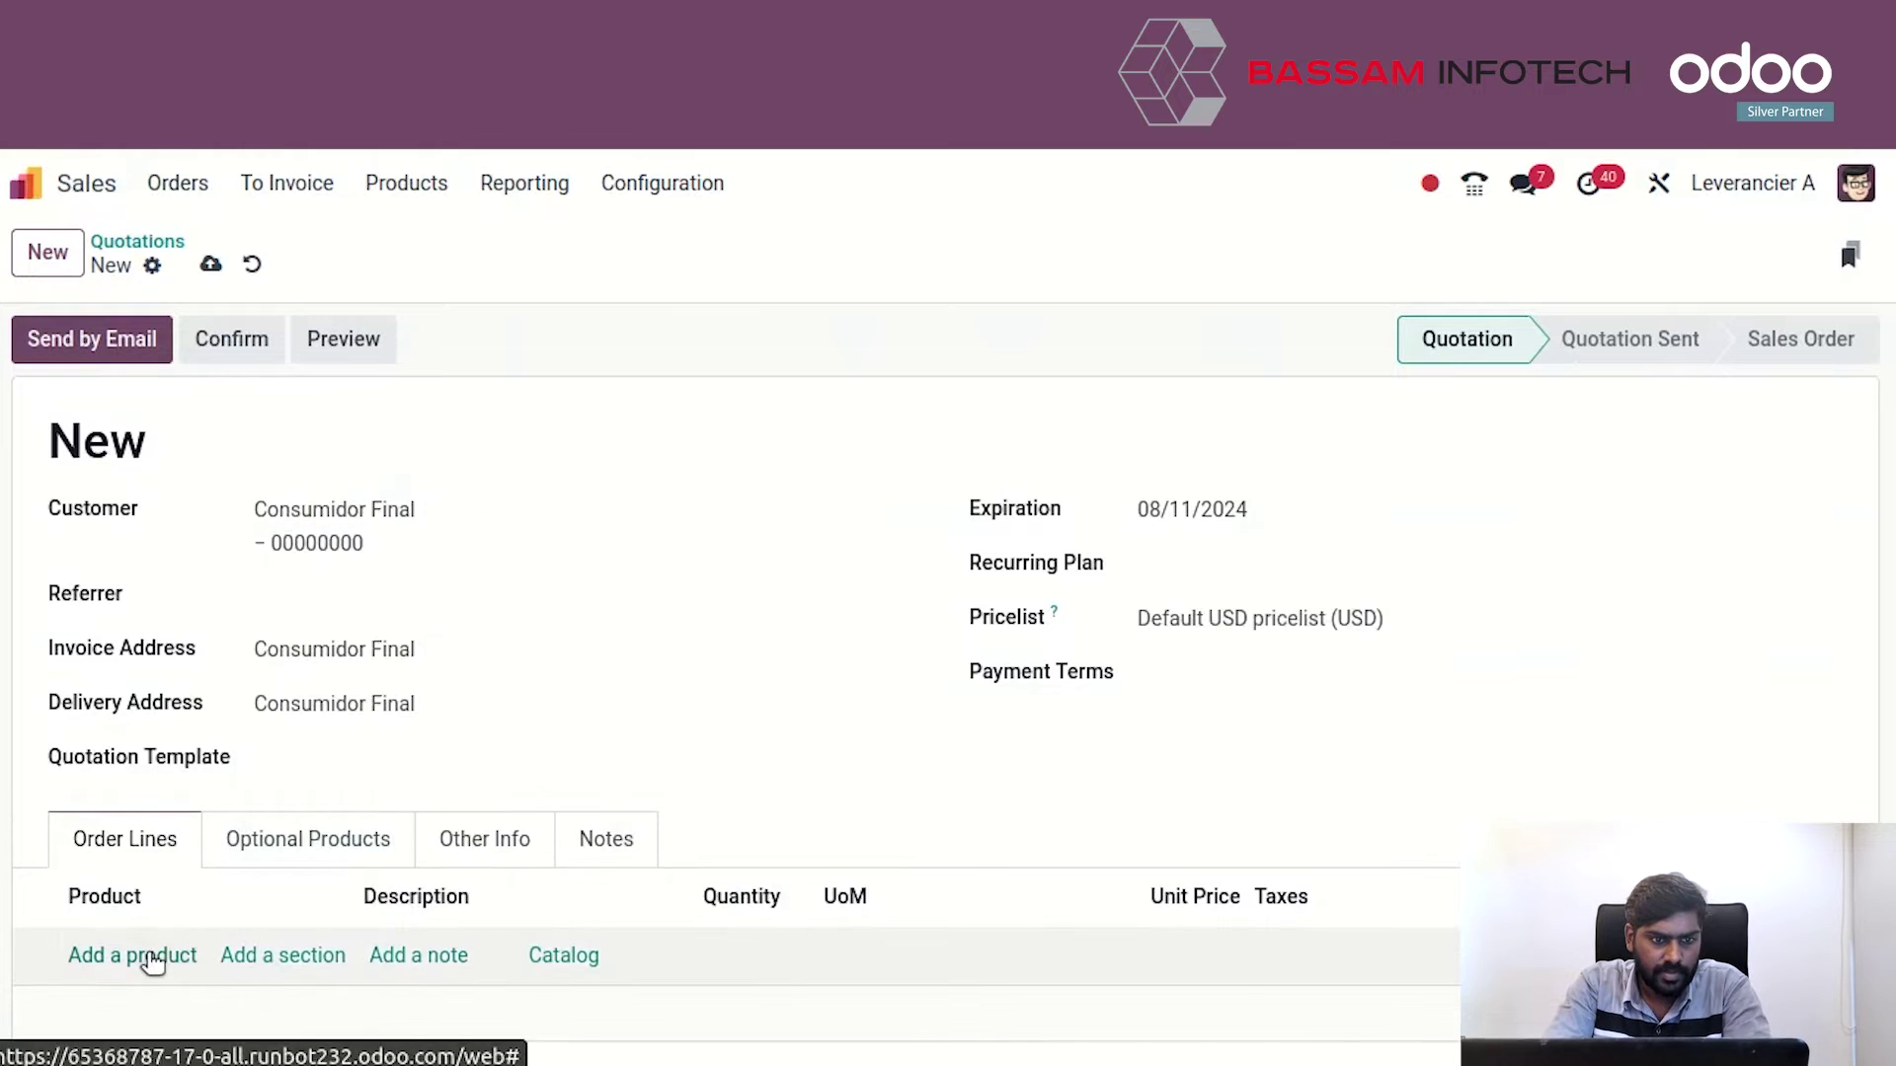
left_click(143, 956)
left_click(135, 952)
left_click(192, 602)
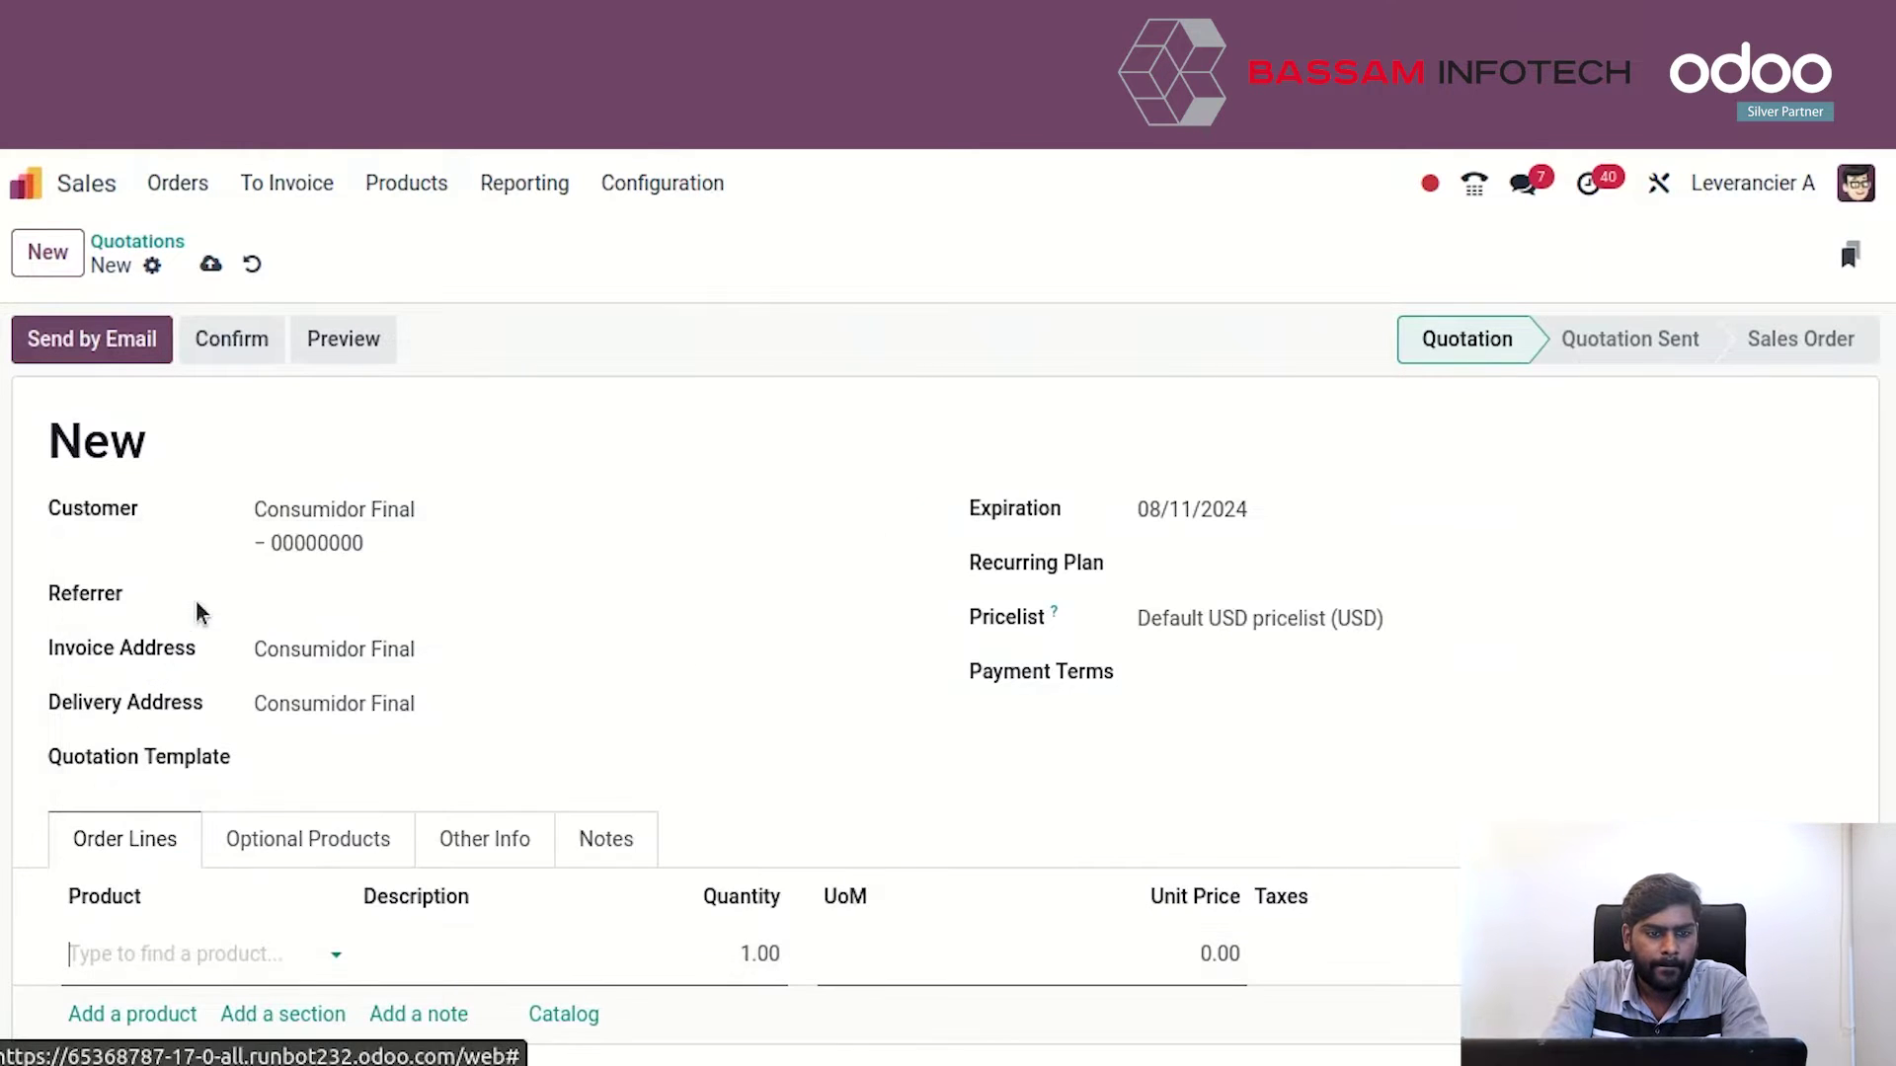
Confirm quotation S00117 as a sales order and create its draft regular invoice.
left_click(215, 358)
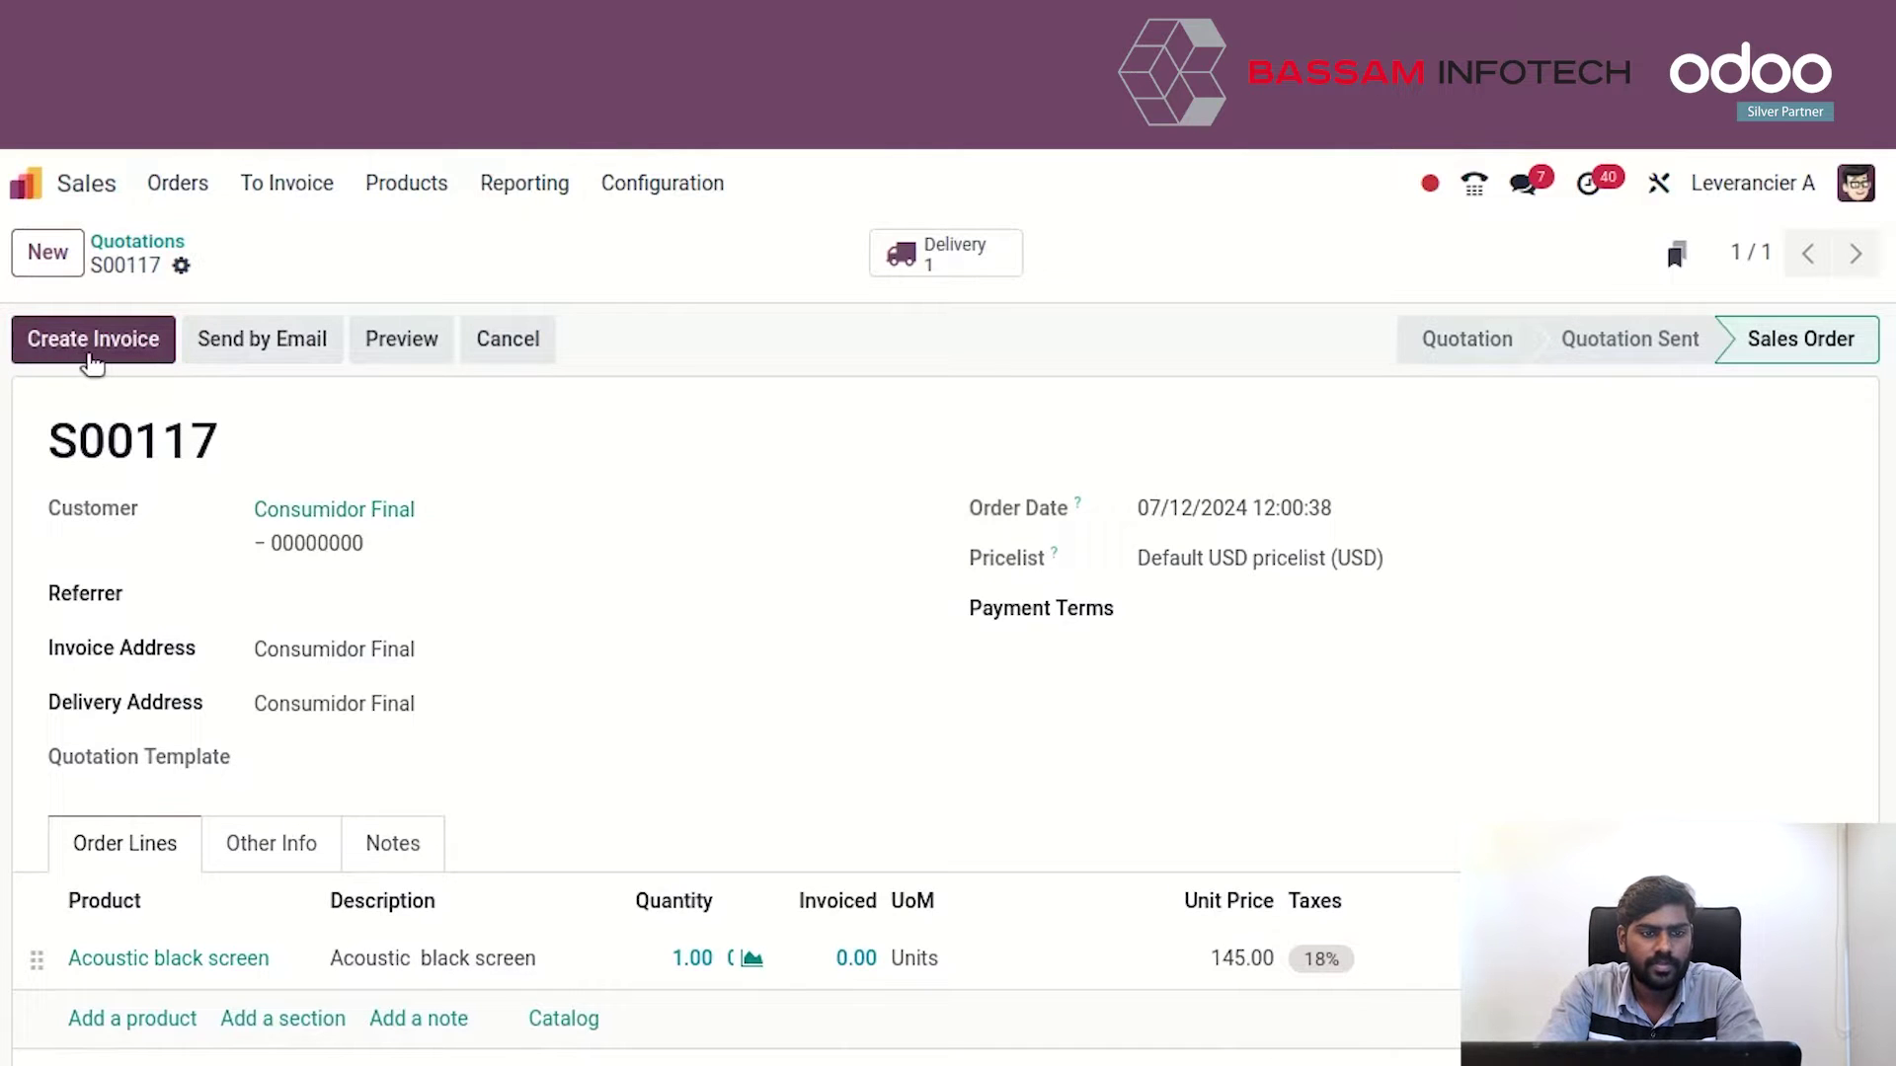
left_click(91, 359)
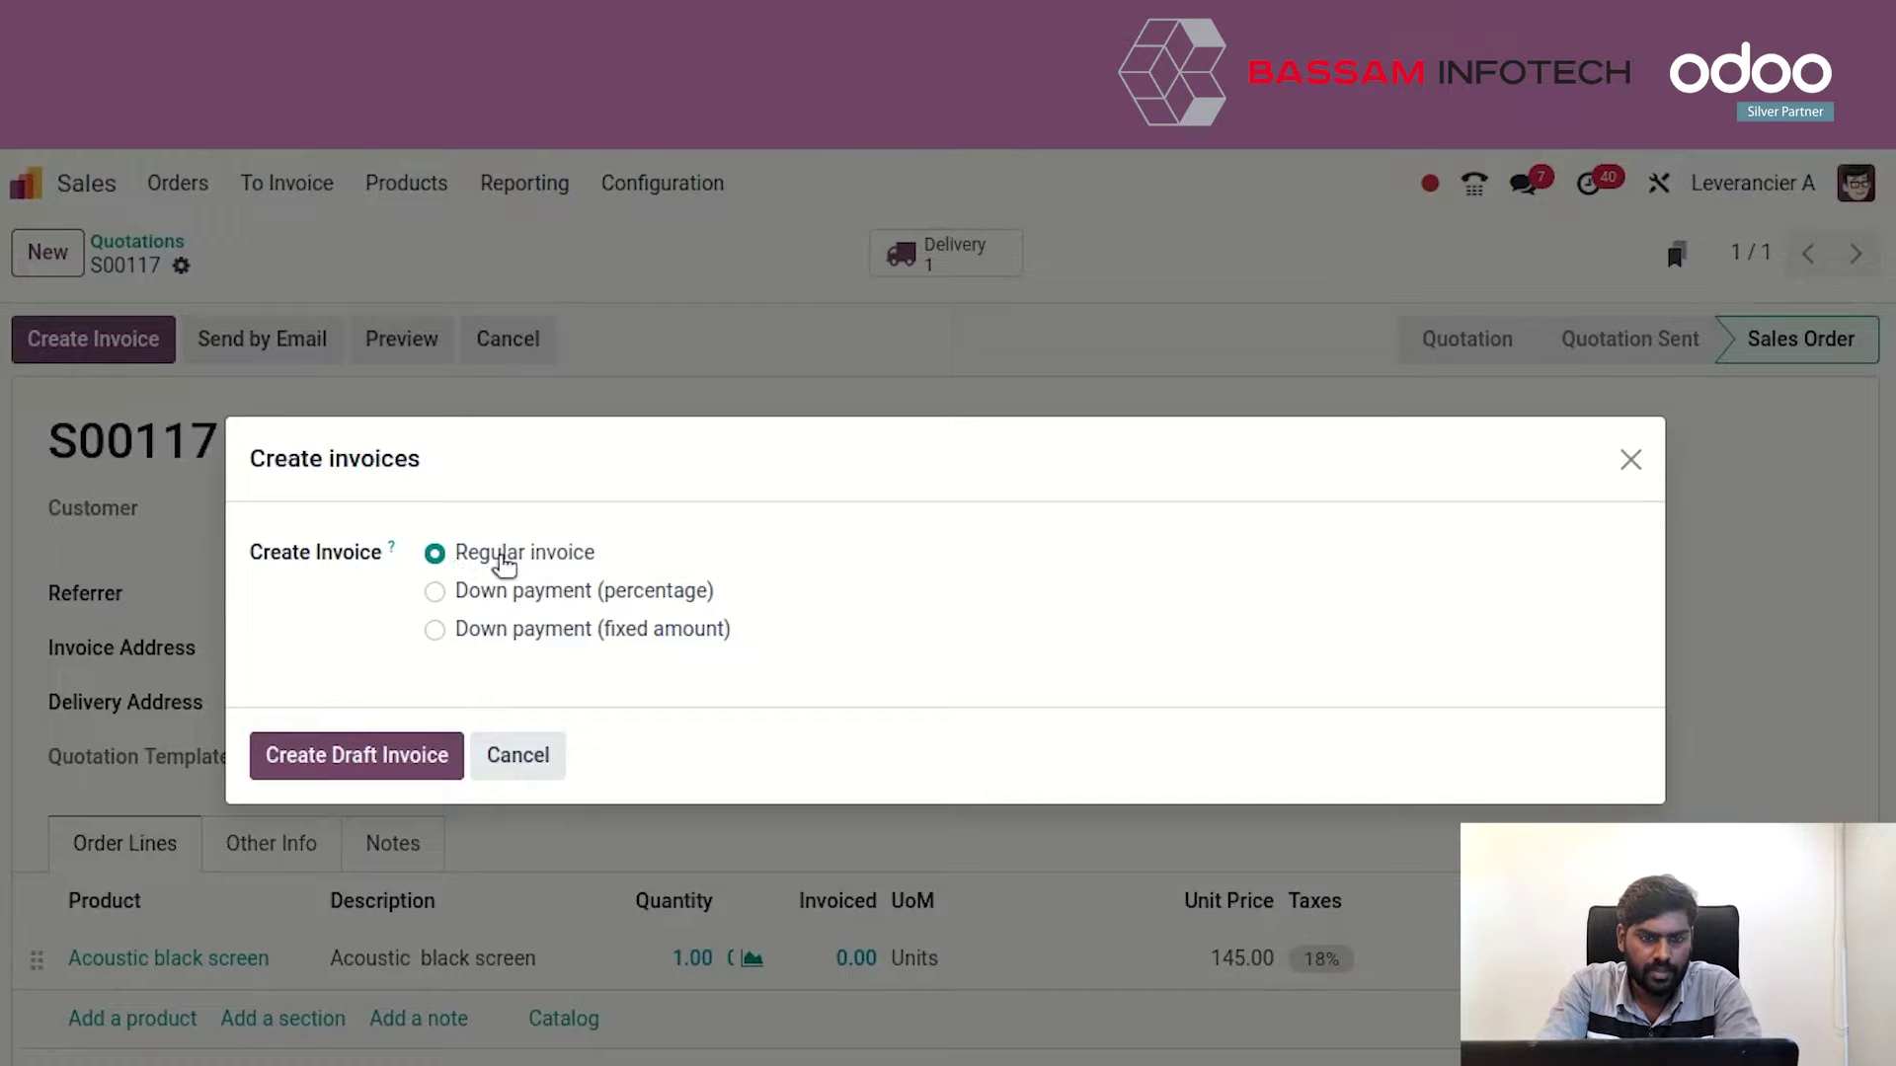
left_click(371, 771)
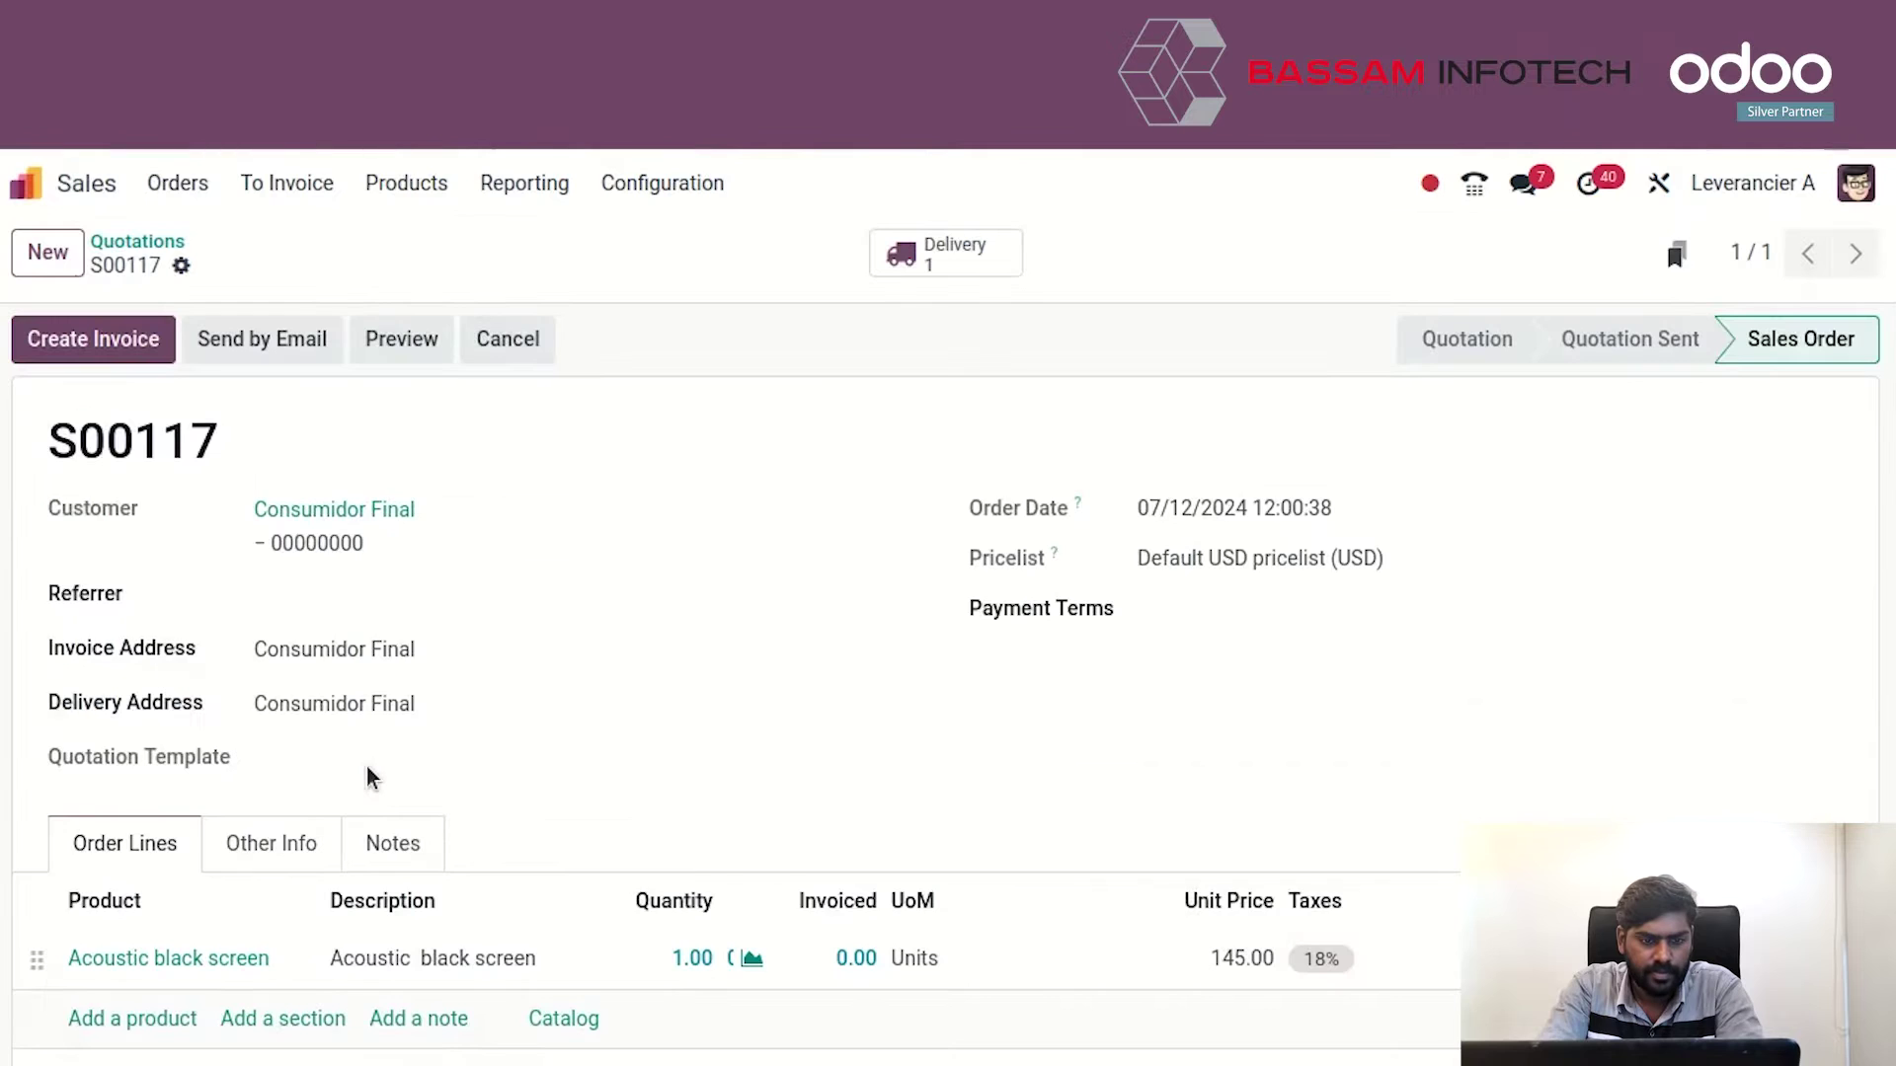
Post invoice B FFF-0000007 and register its $171.10 payment through the Bank journal.
left_click(84, 350)
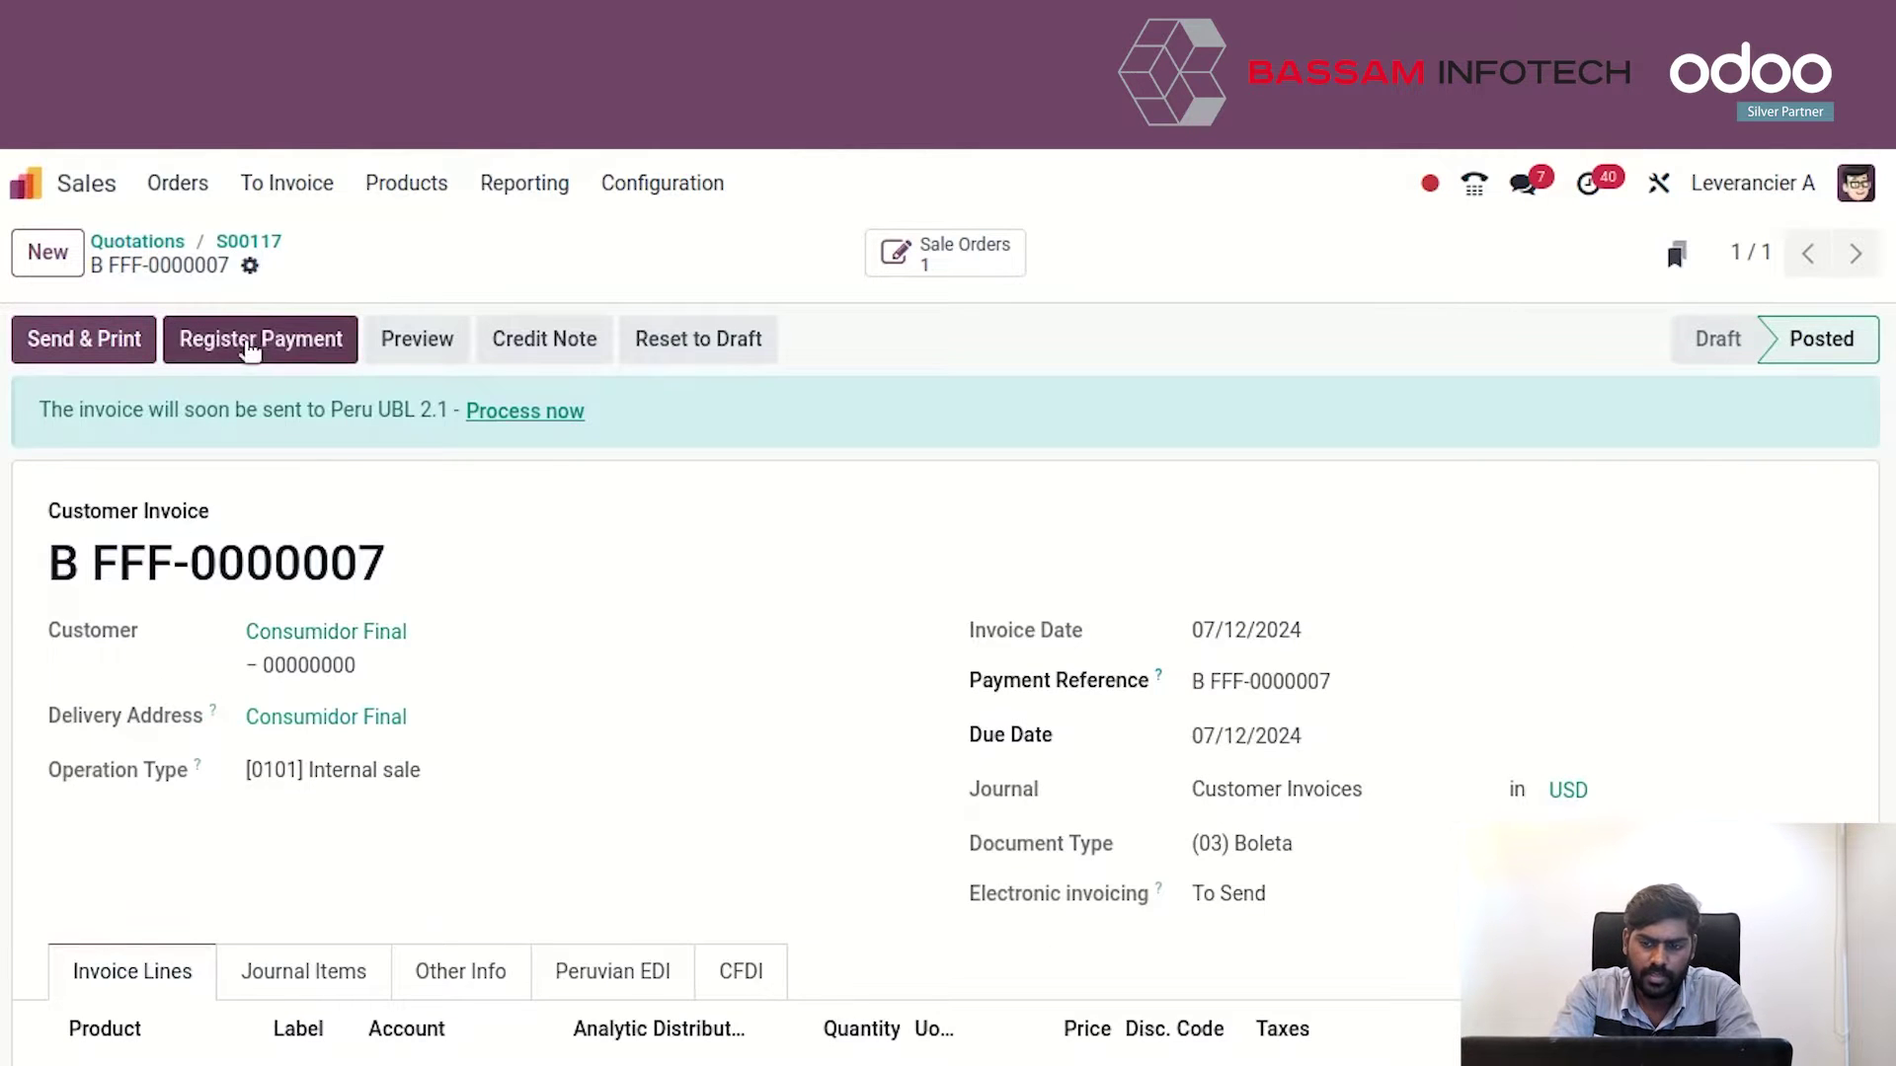
left_click(293, 353)
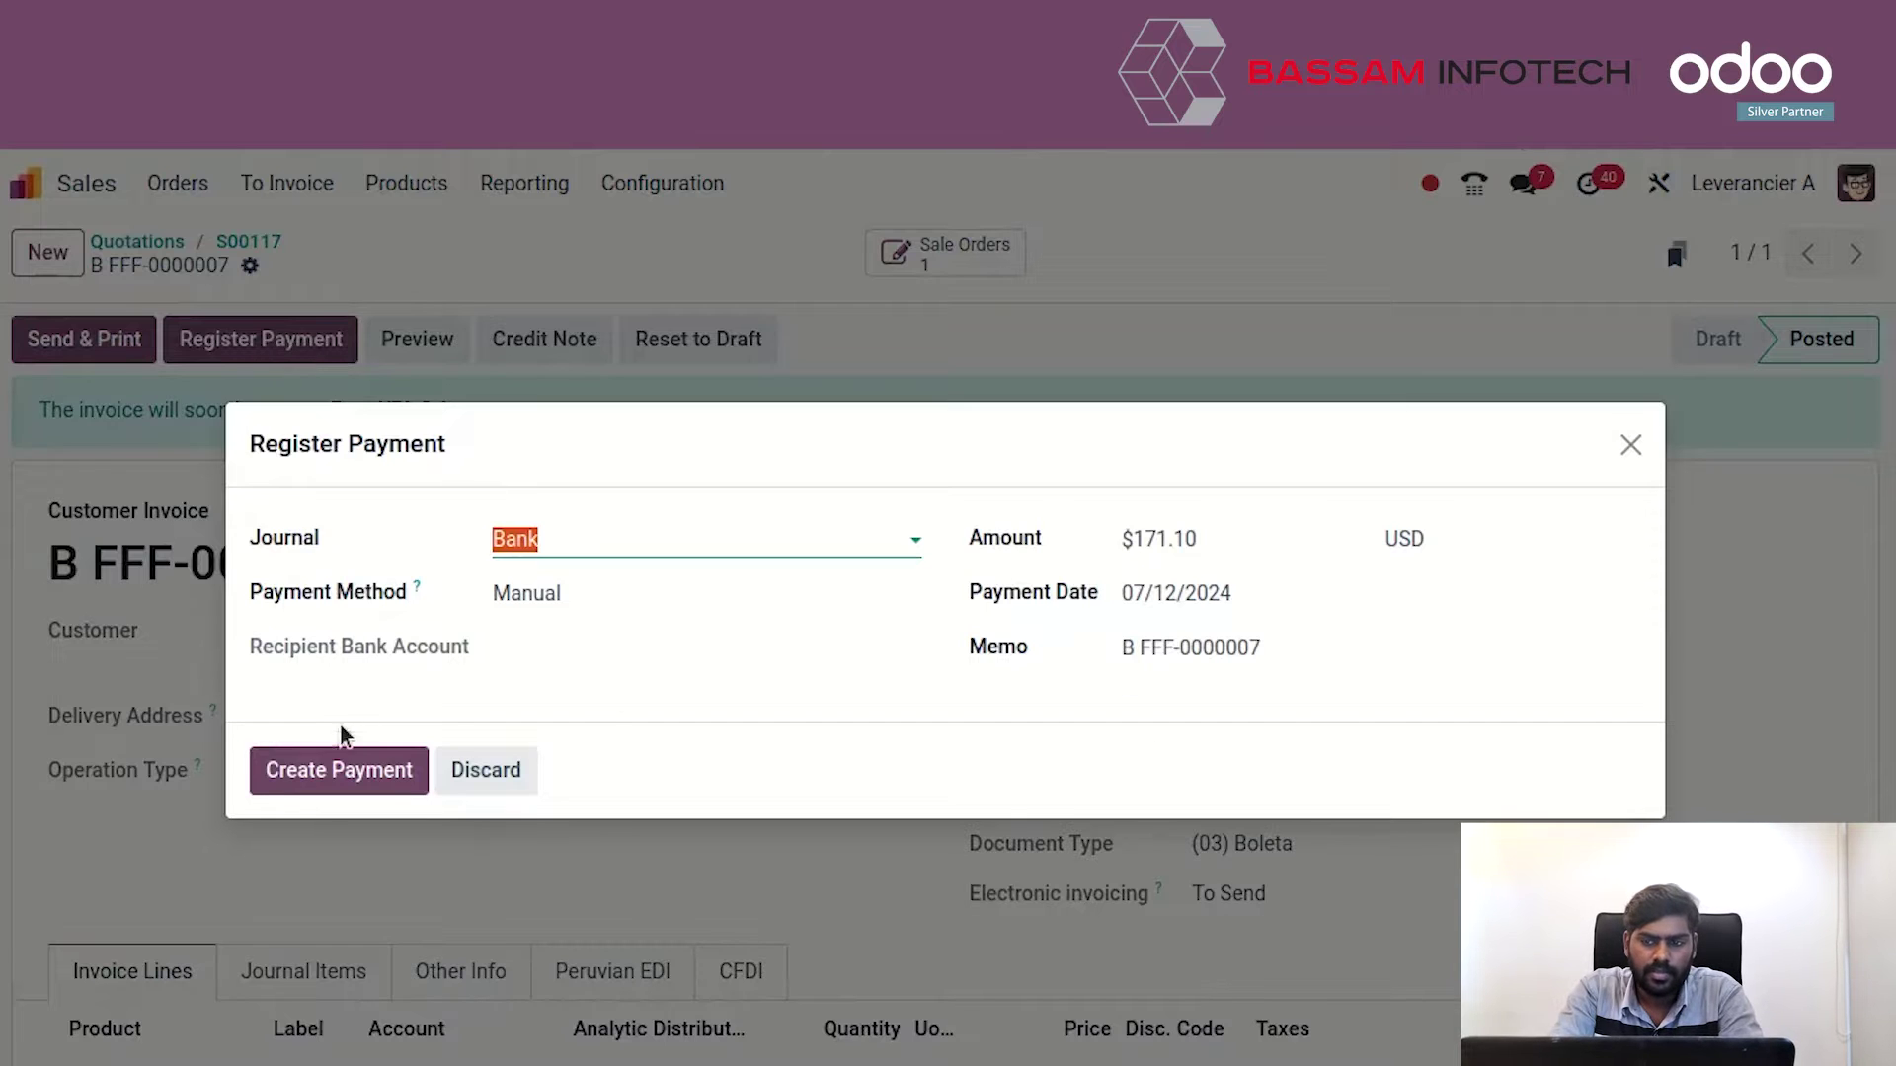
left_click(345, 769)
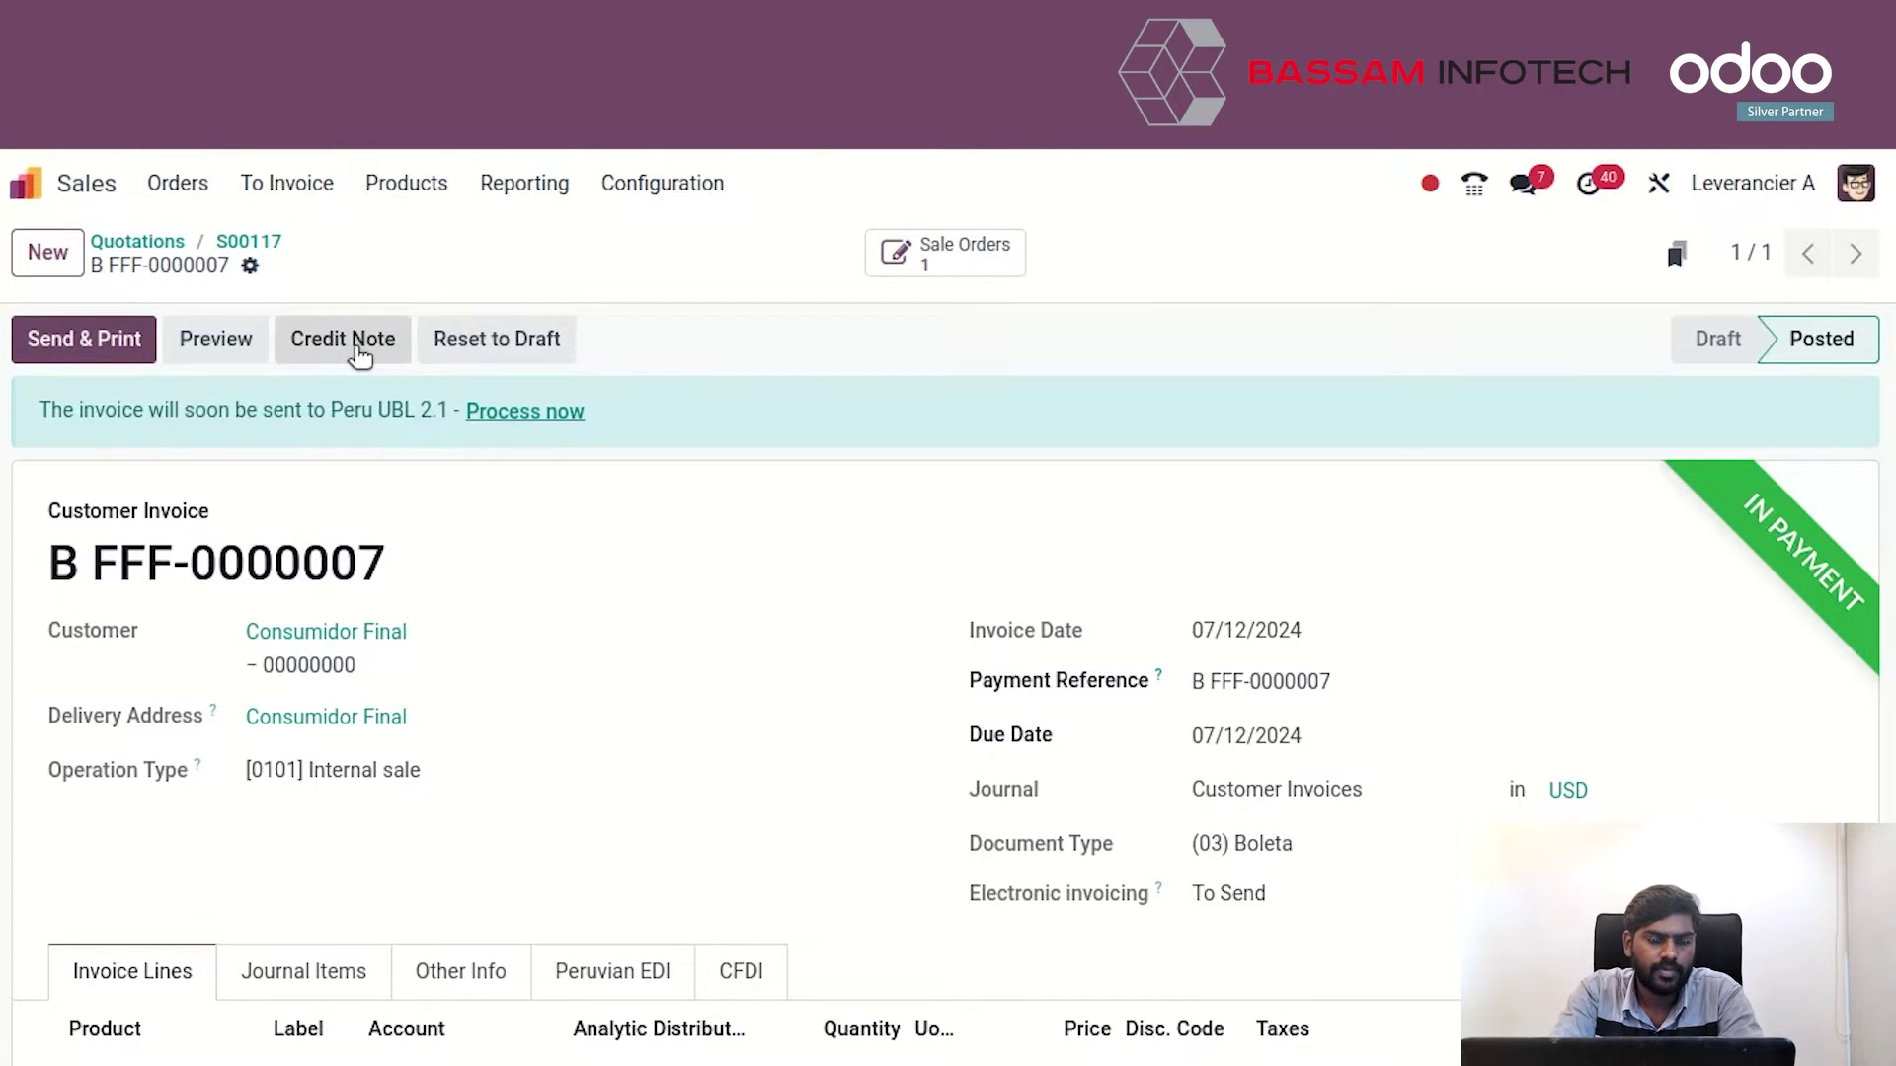
Reverse B FFF-0000007 into credit note F CNE-0000008 with reason 'Not good', post it, and register the $171.10 refund.
left_click(361, 355)
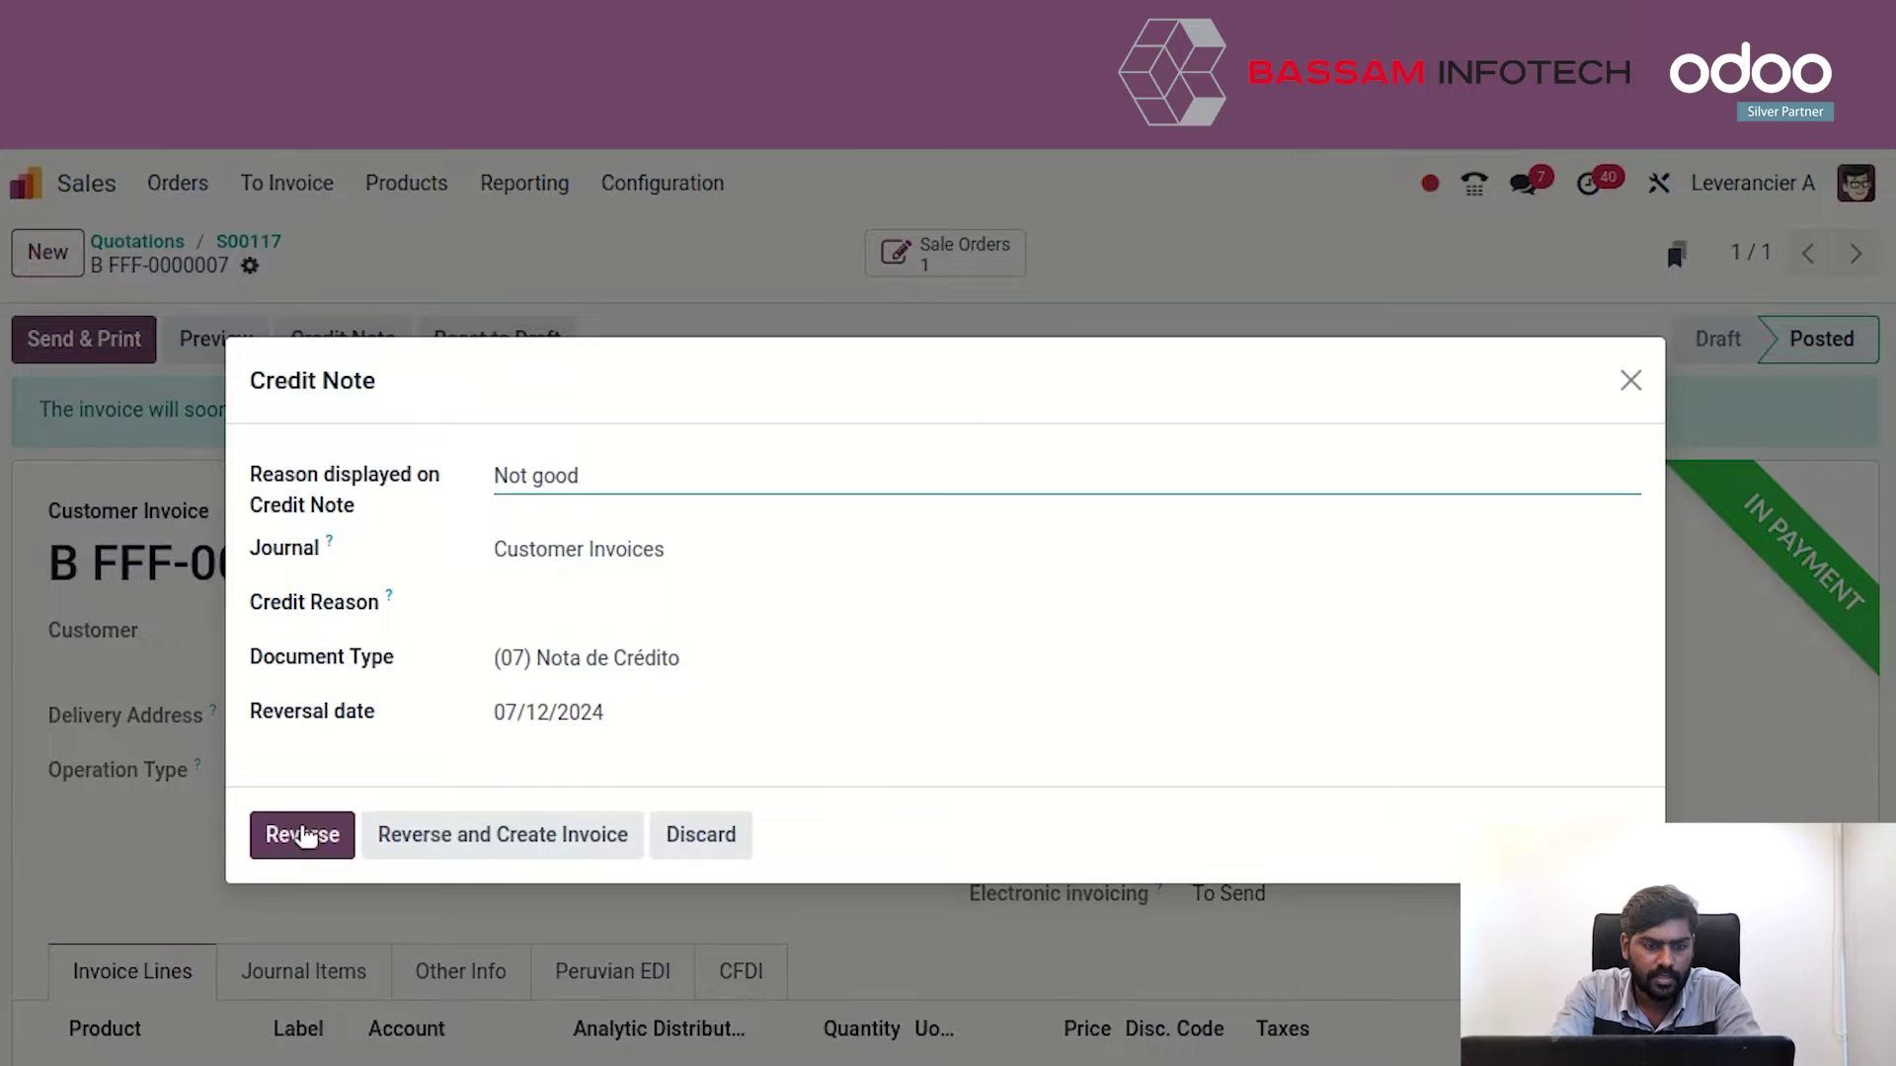
left_click(305, 836)
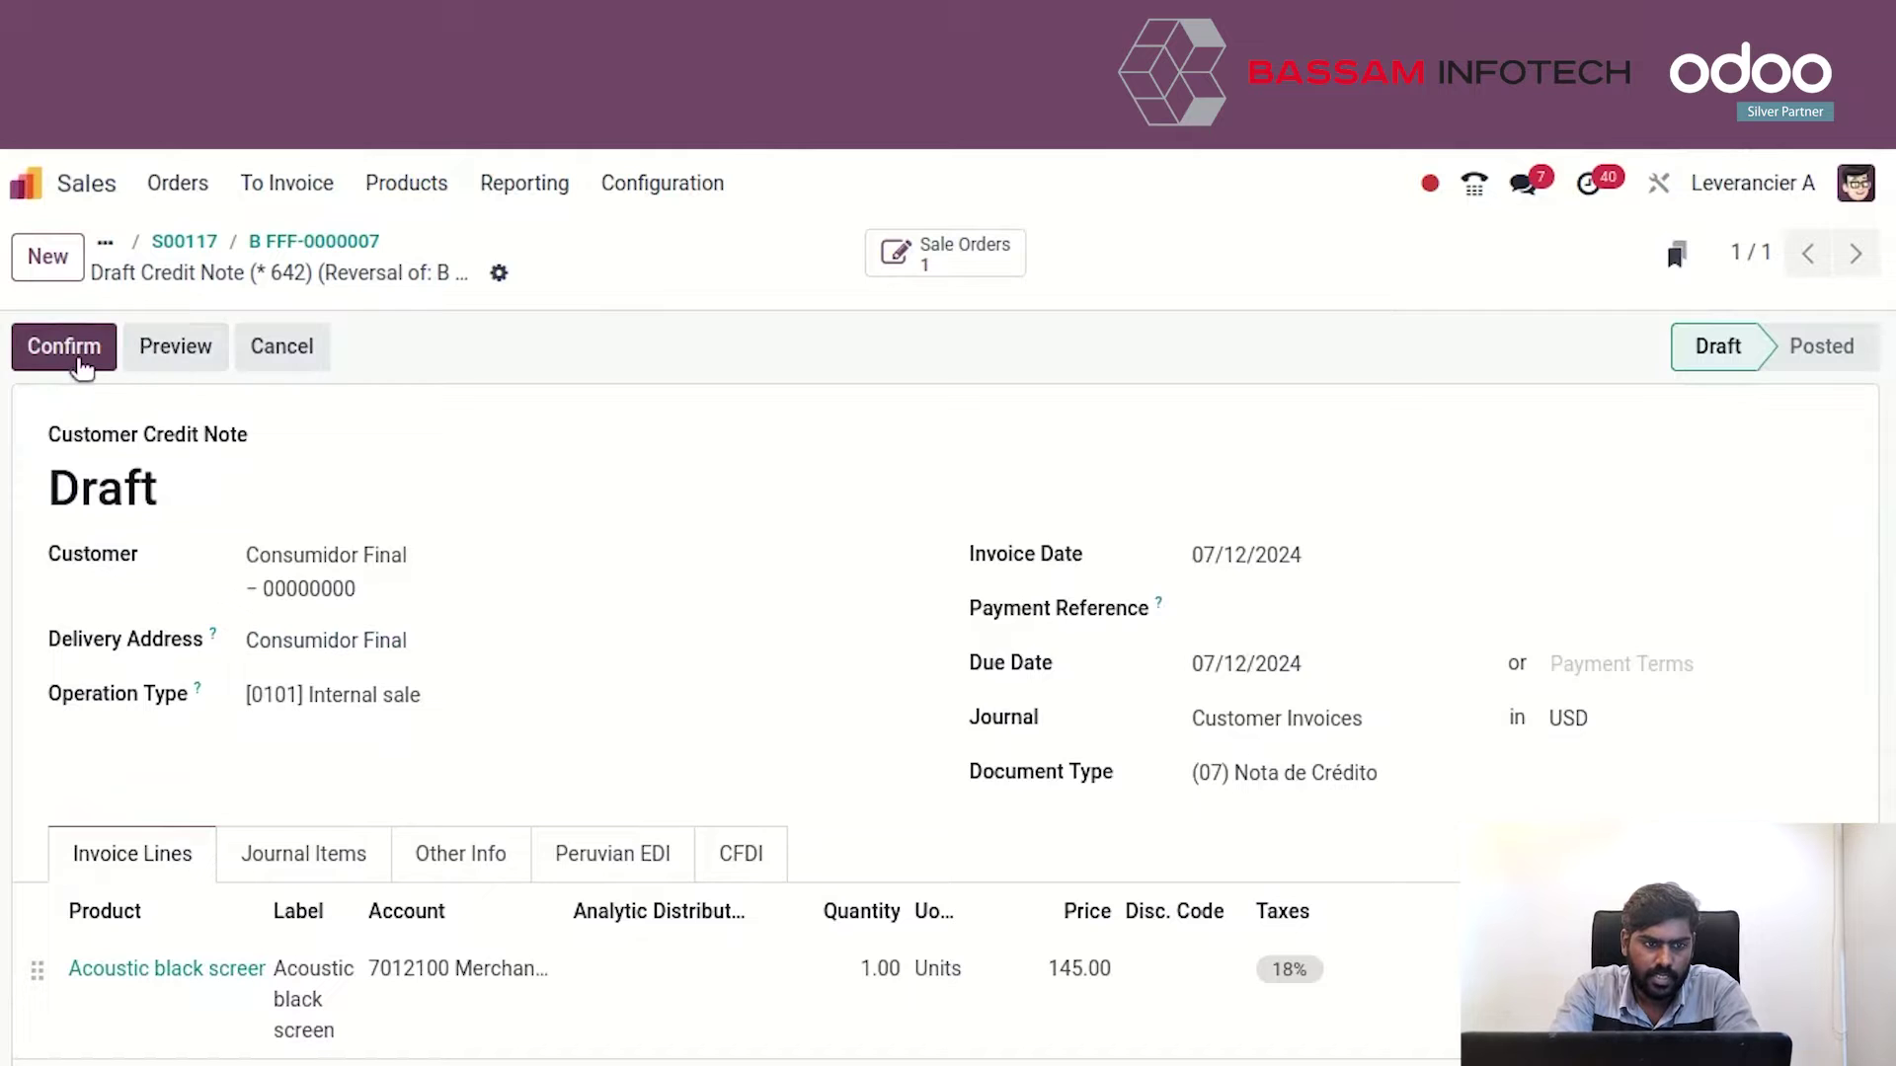
left_click(56, 360)
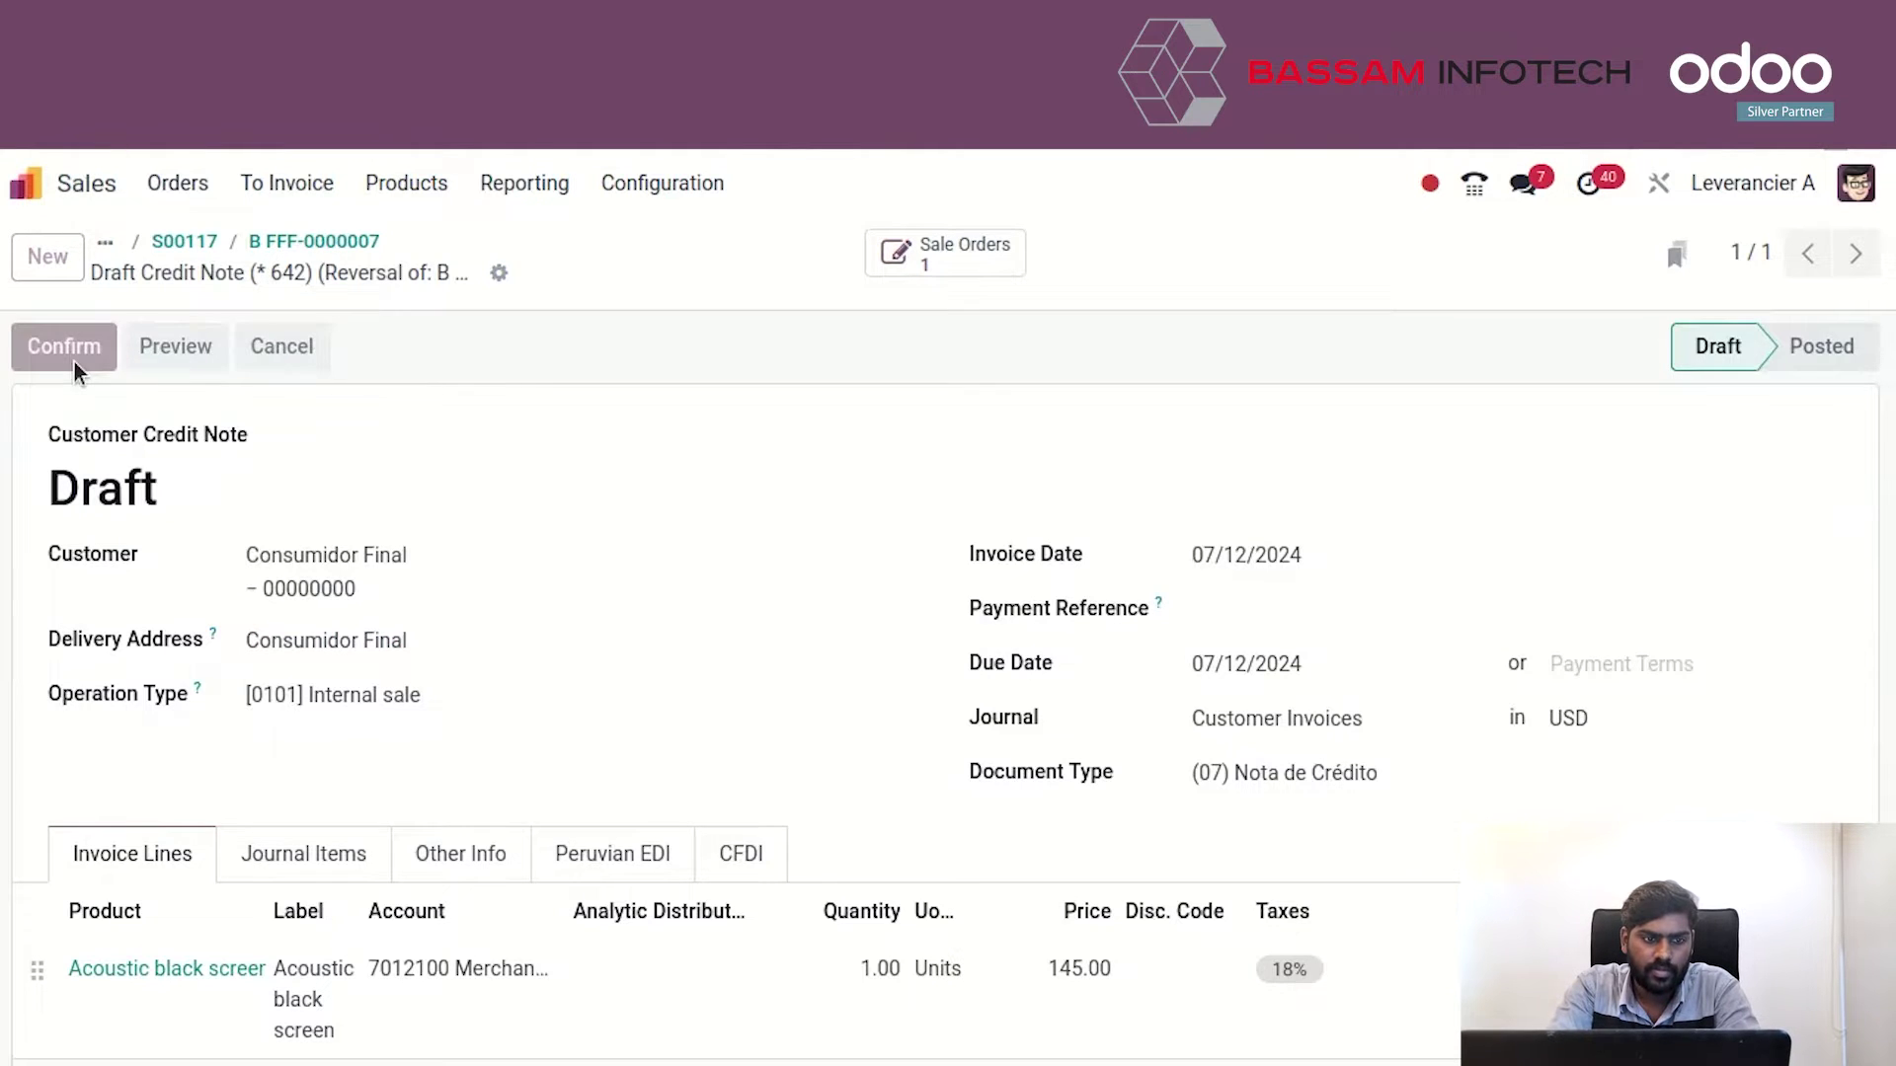
left_click(235, 353)
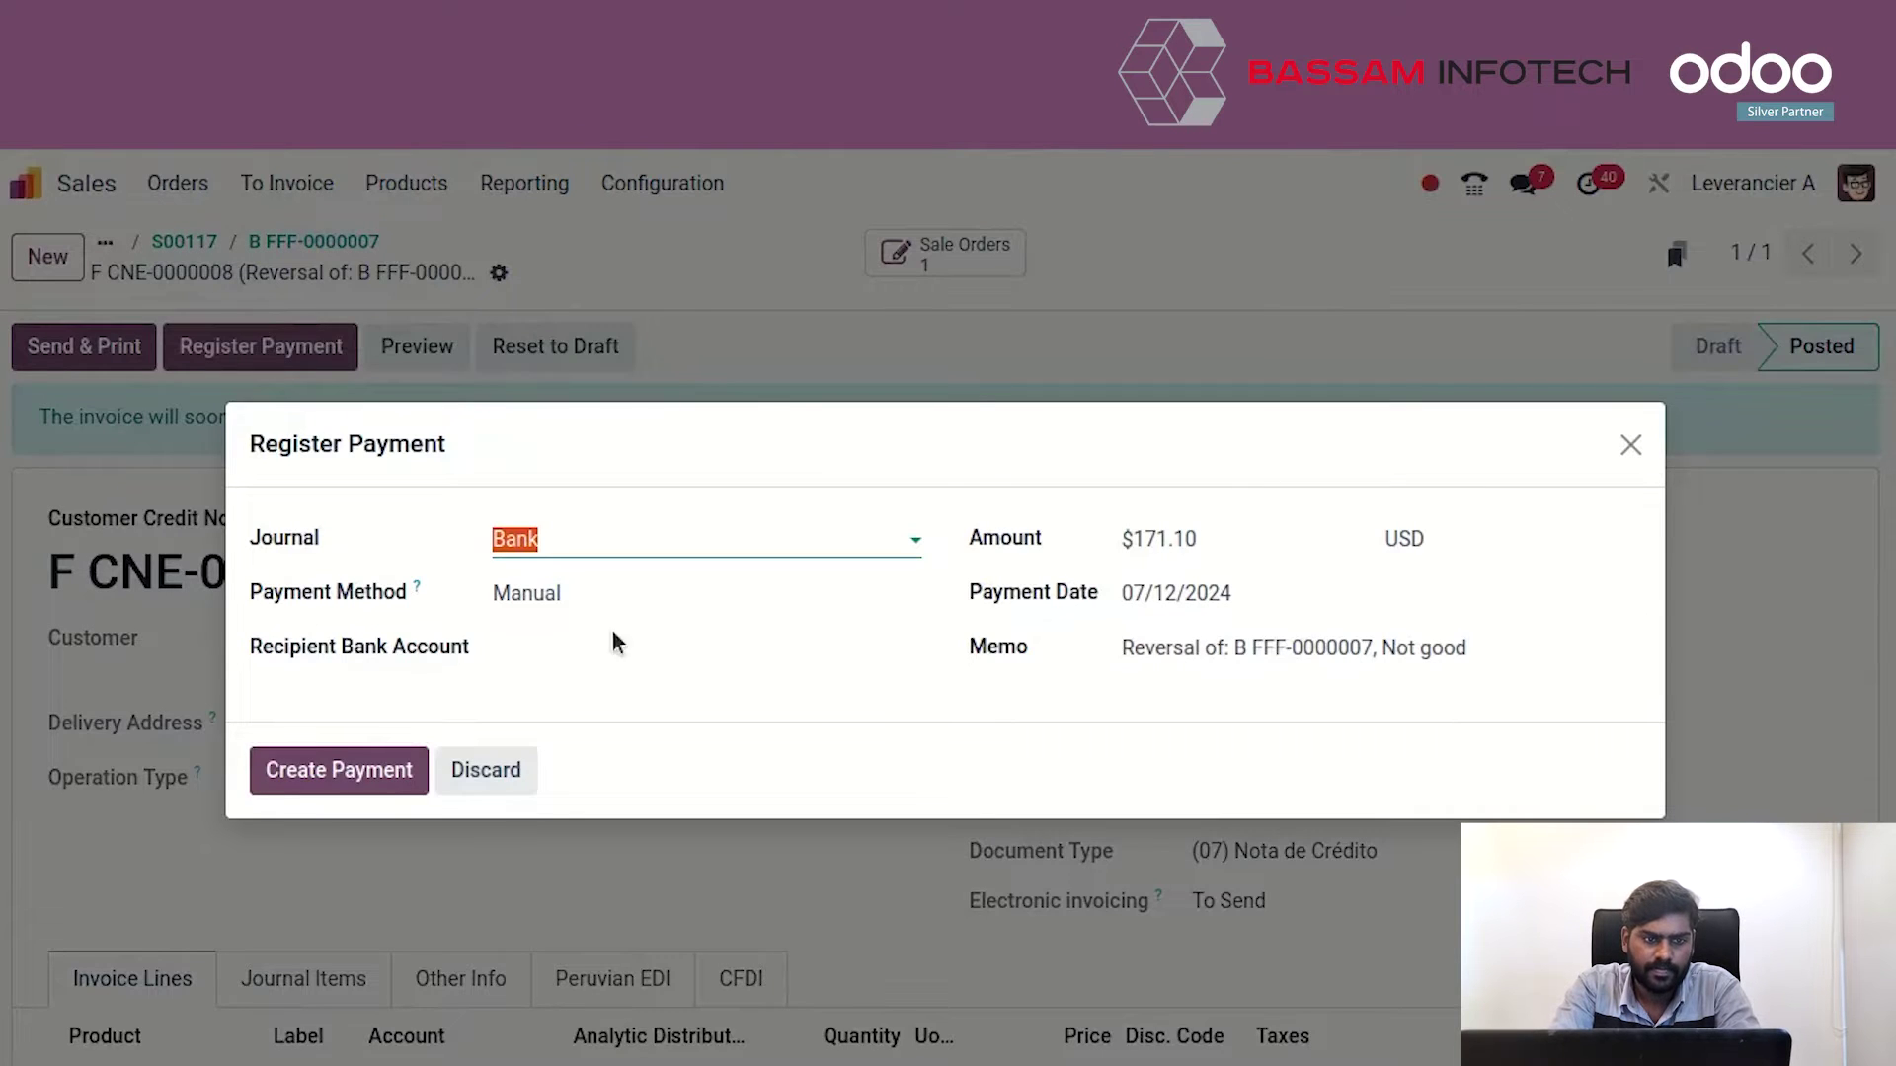
left_click(331, 768)
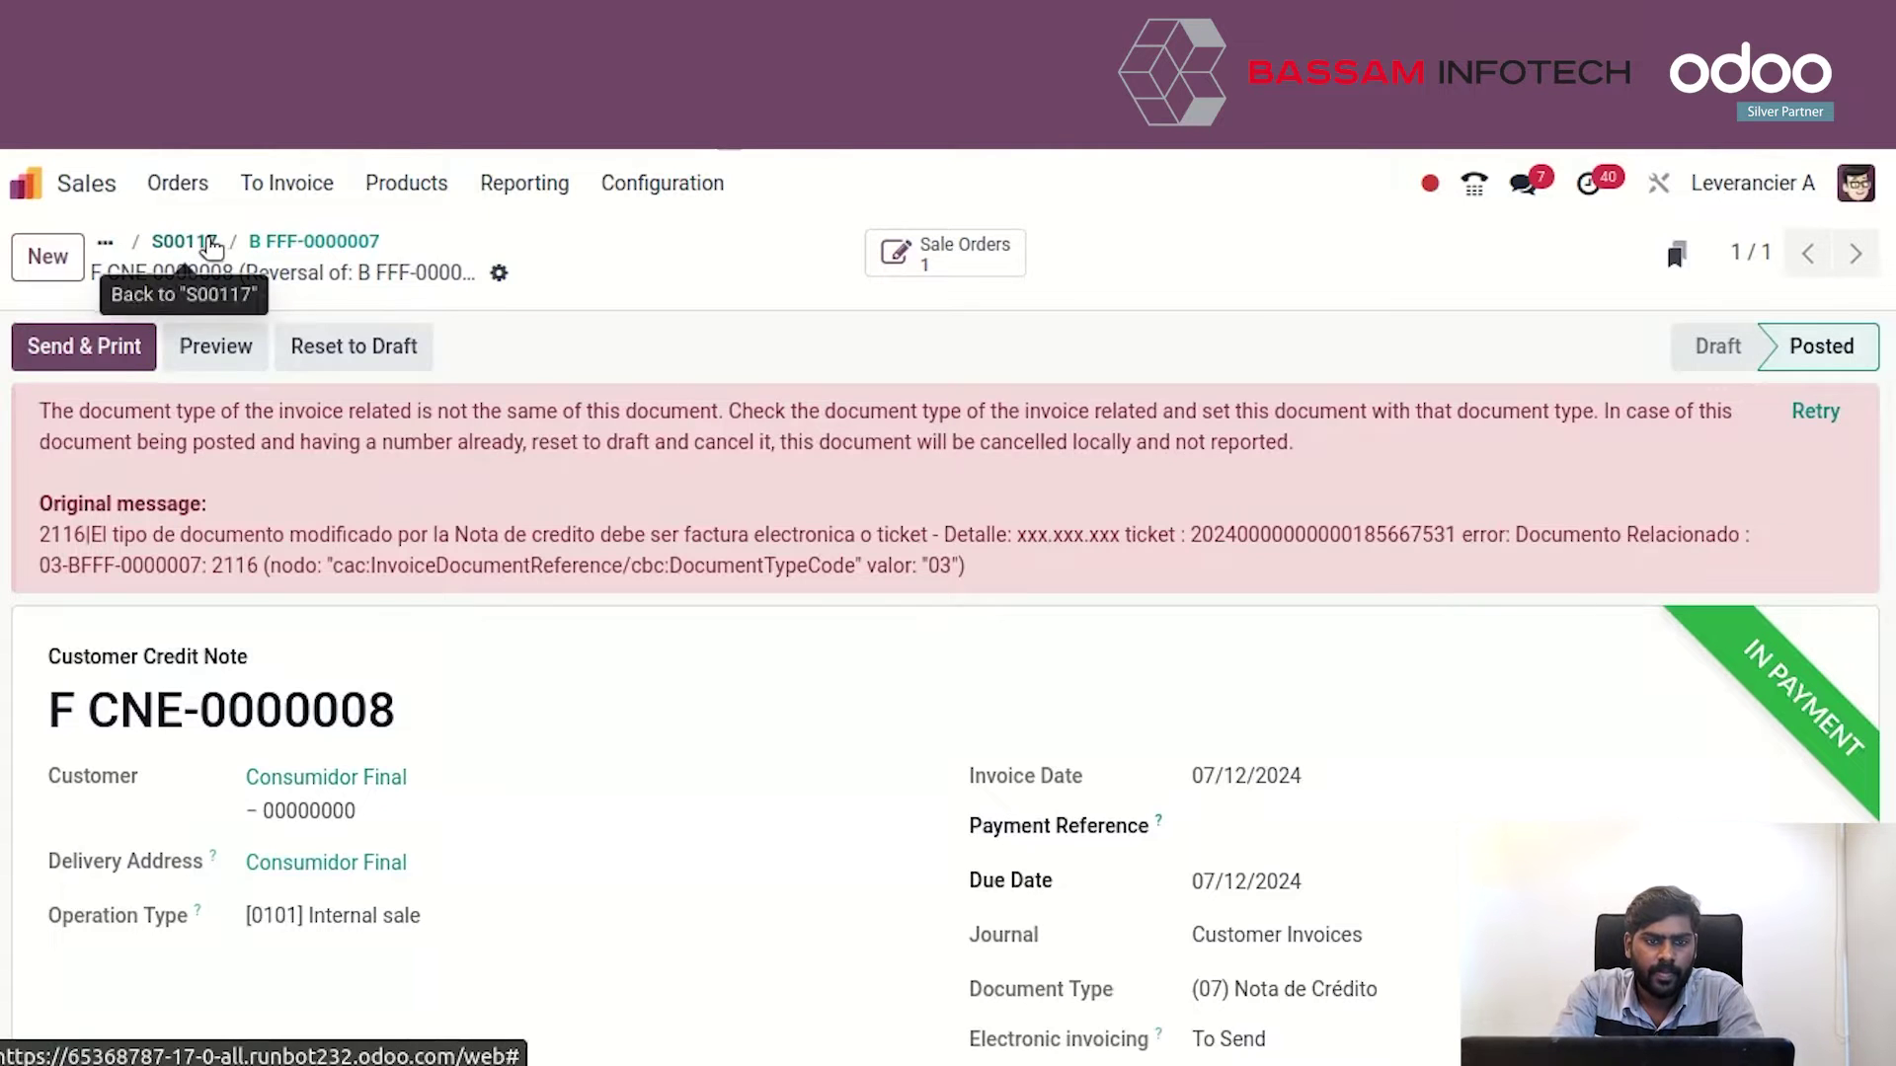
Review order S00117's invoice and credit note netting S/ 0.00, then go back to the apps home screen.
left_click(188, 242)
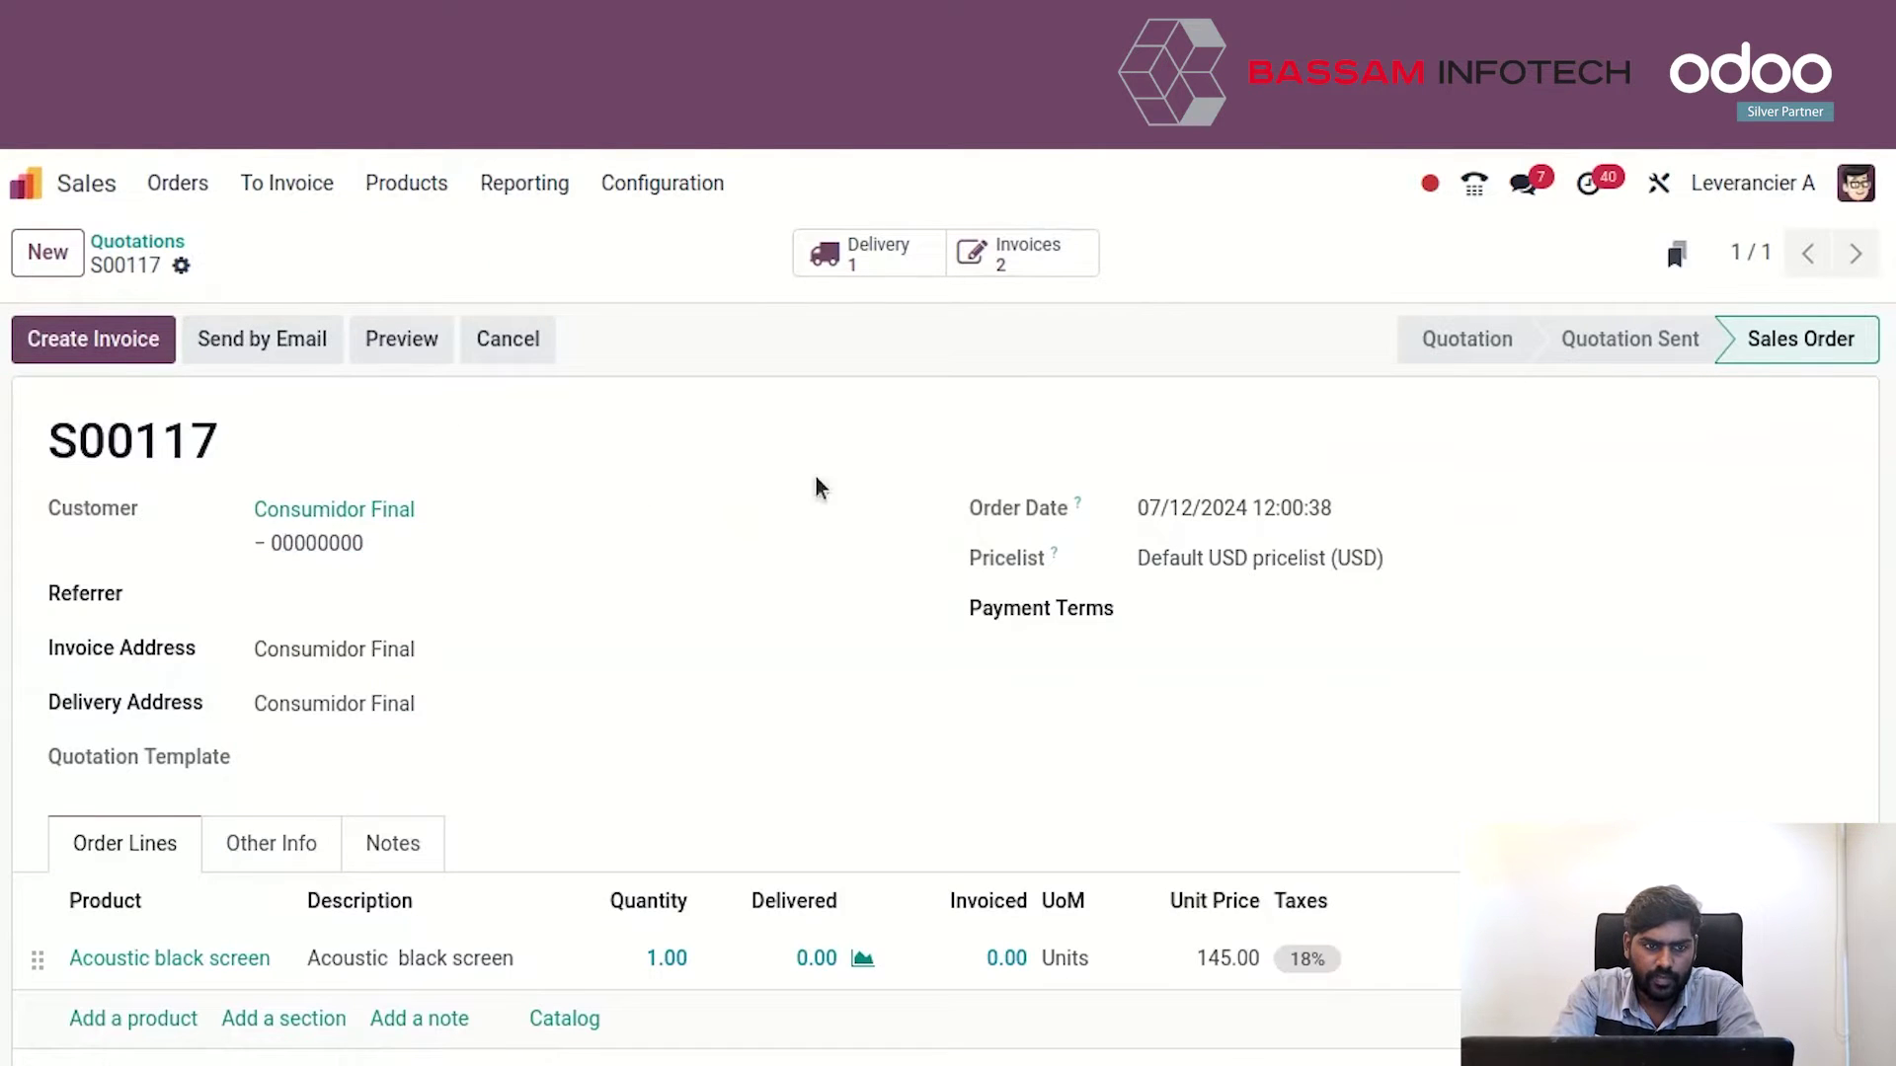
left_click(1023, 257)
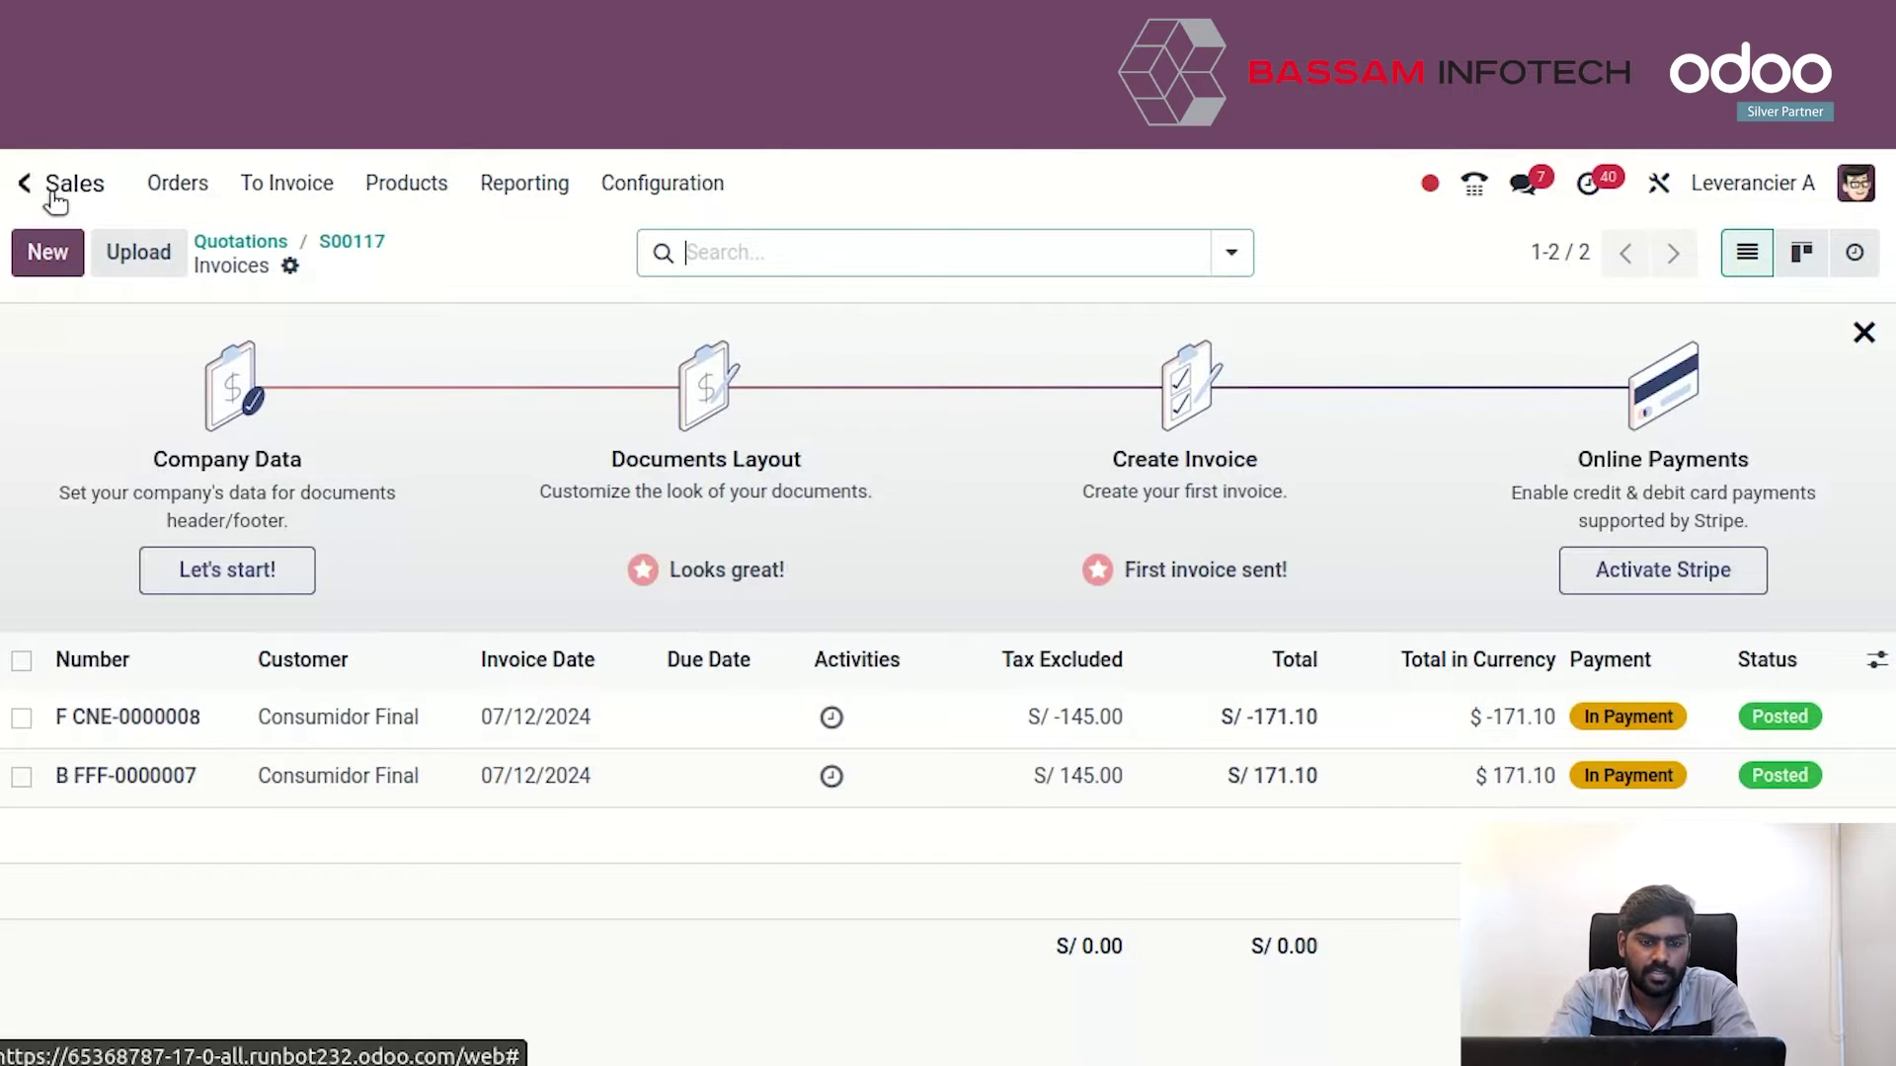
left_click(31, 185)
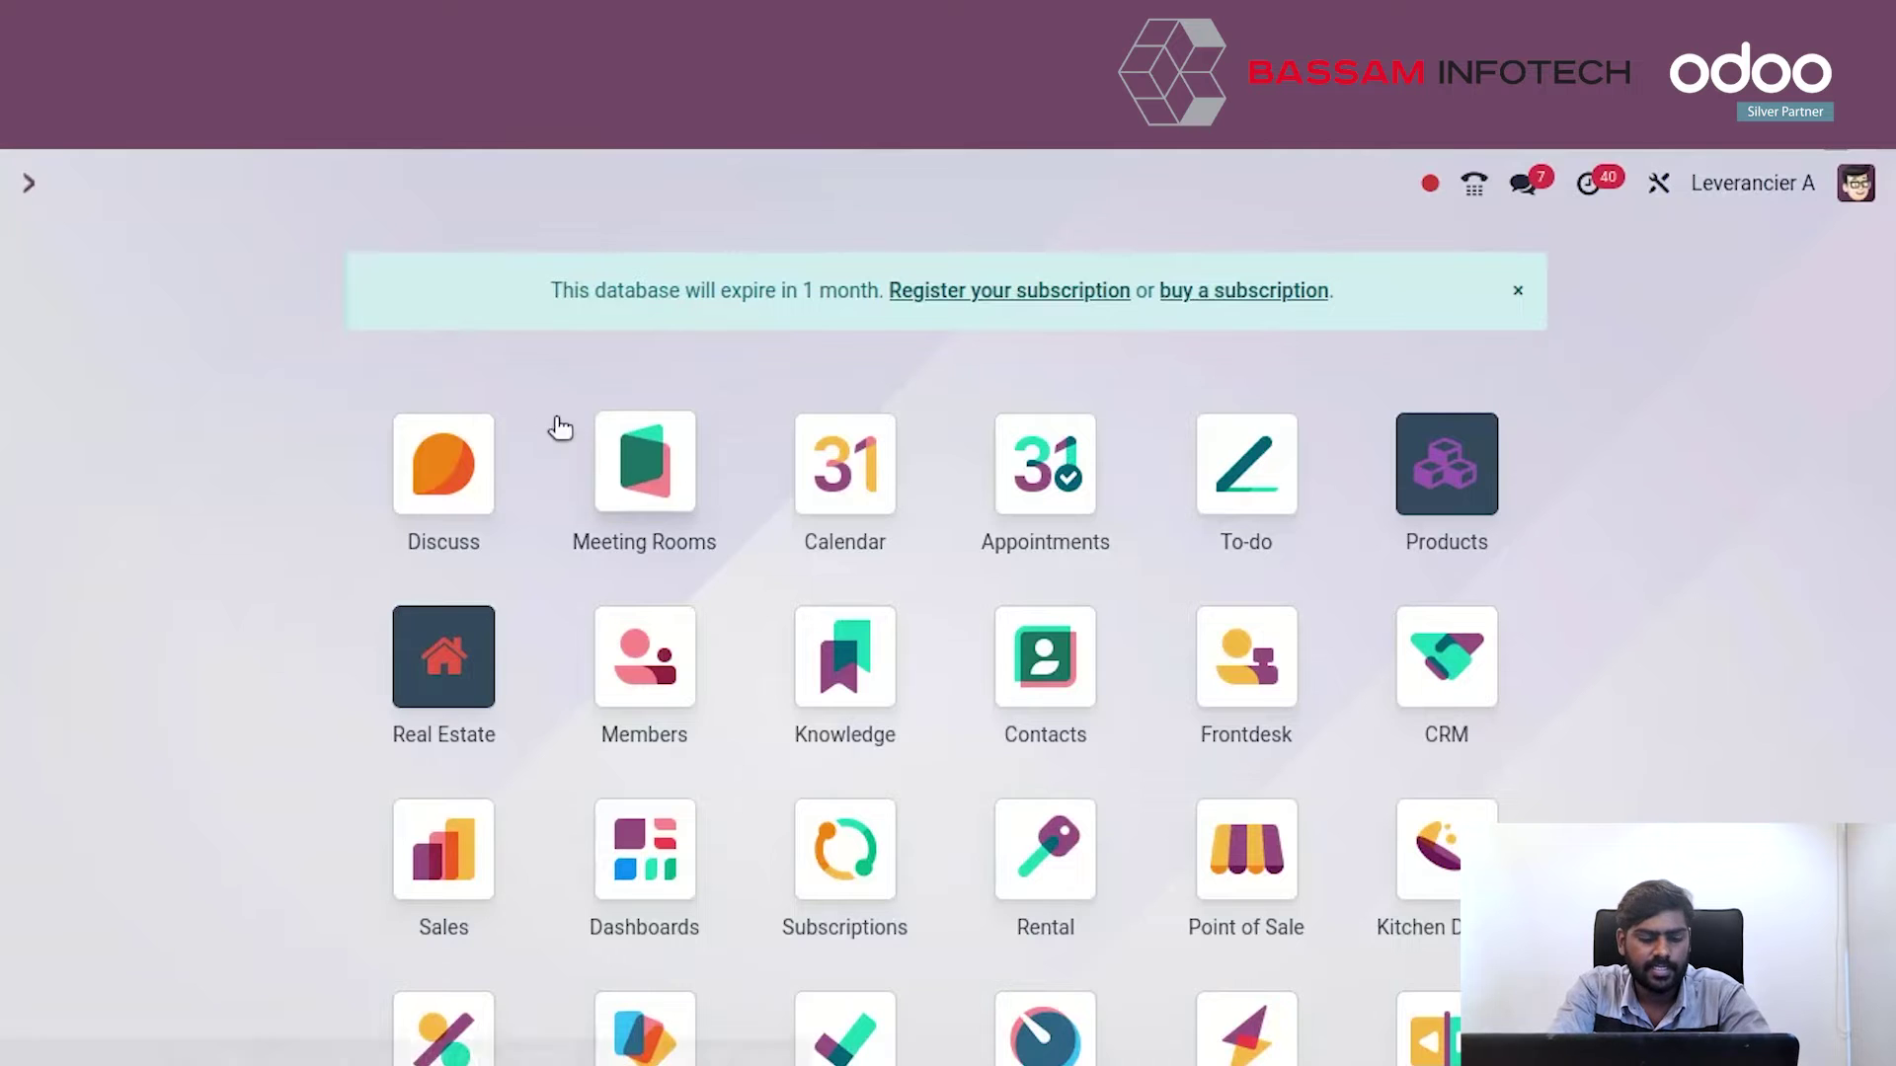
View Accounting's customer Credit Notes, where F CNE-0000008 shows S/ -171.10 In Payment, then return home.
type("ac")
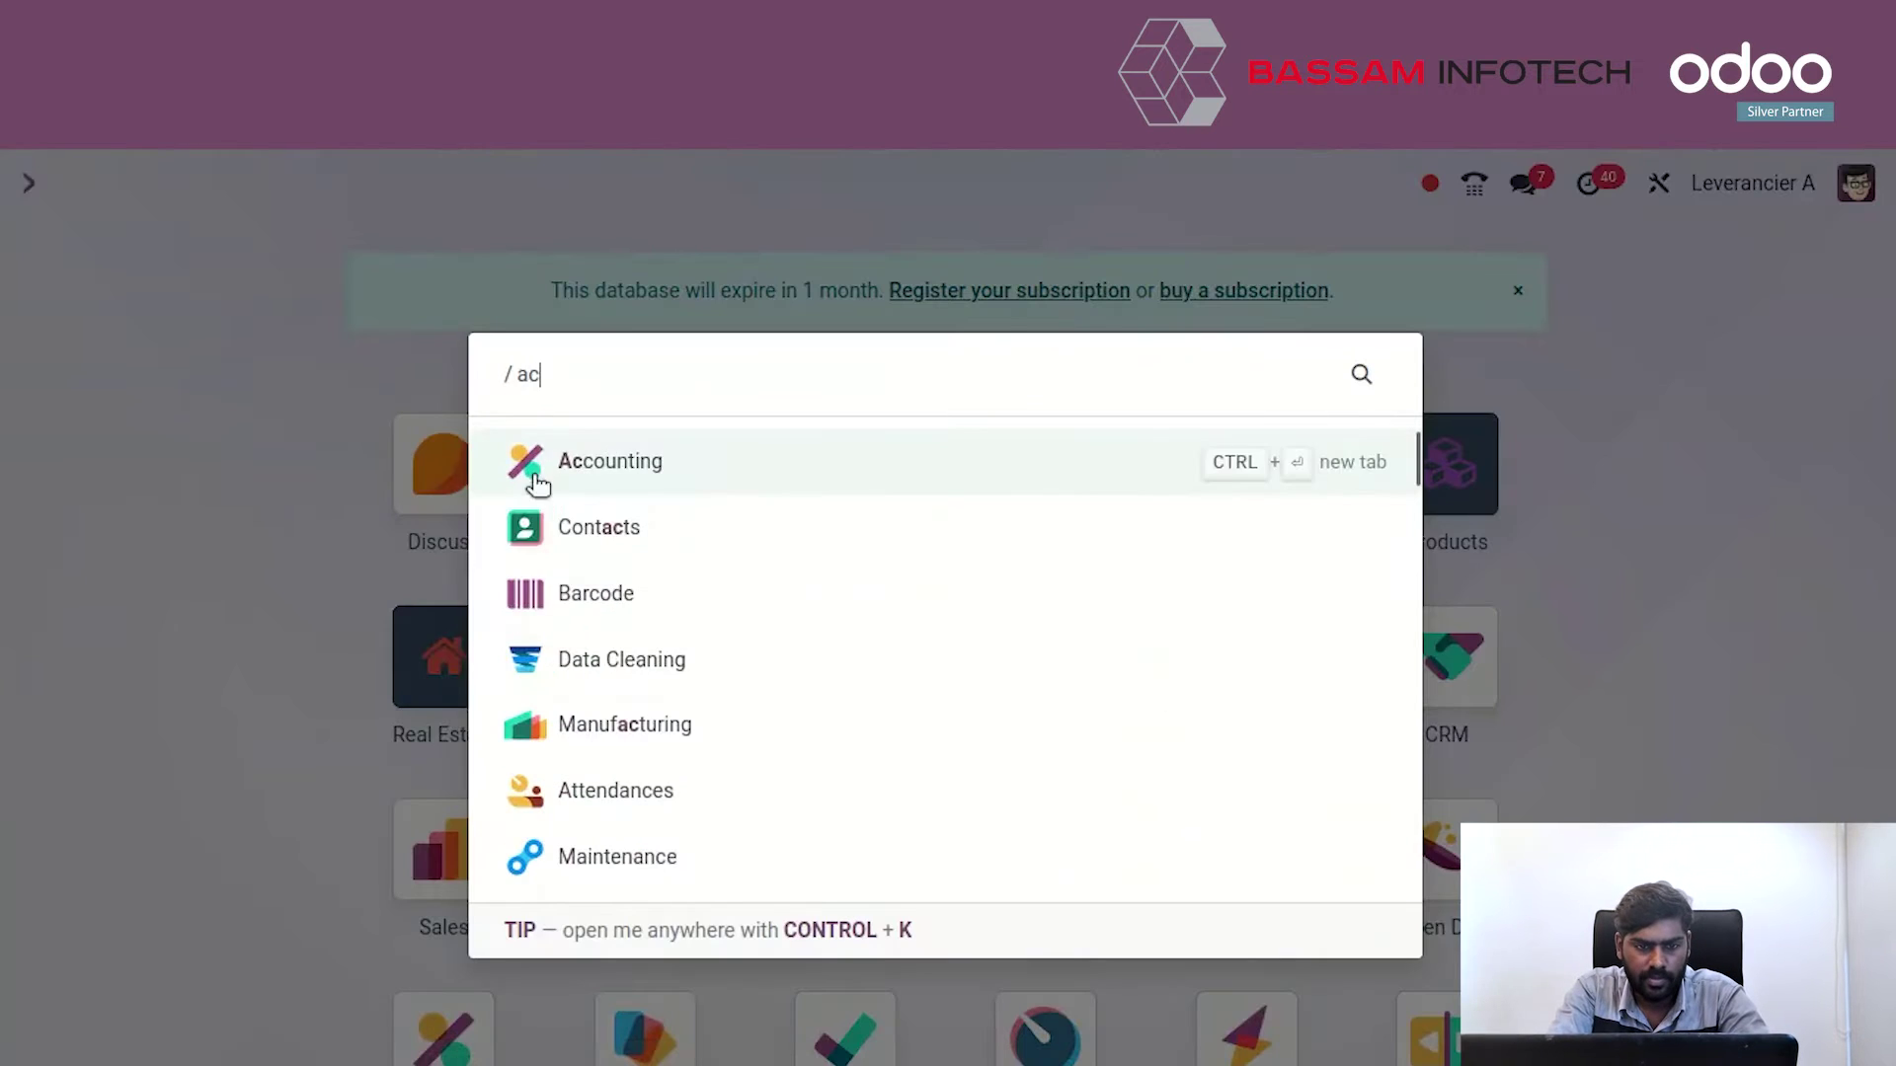
left_click(545, 460)
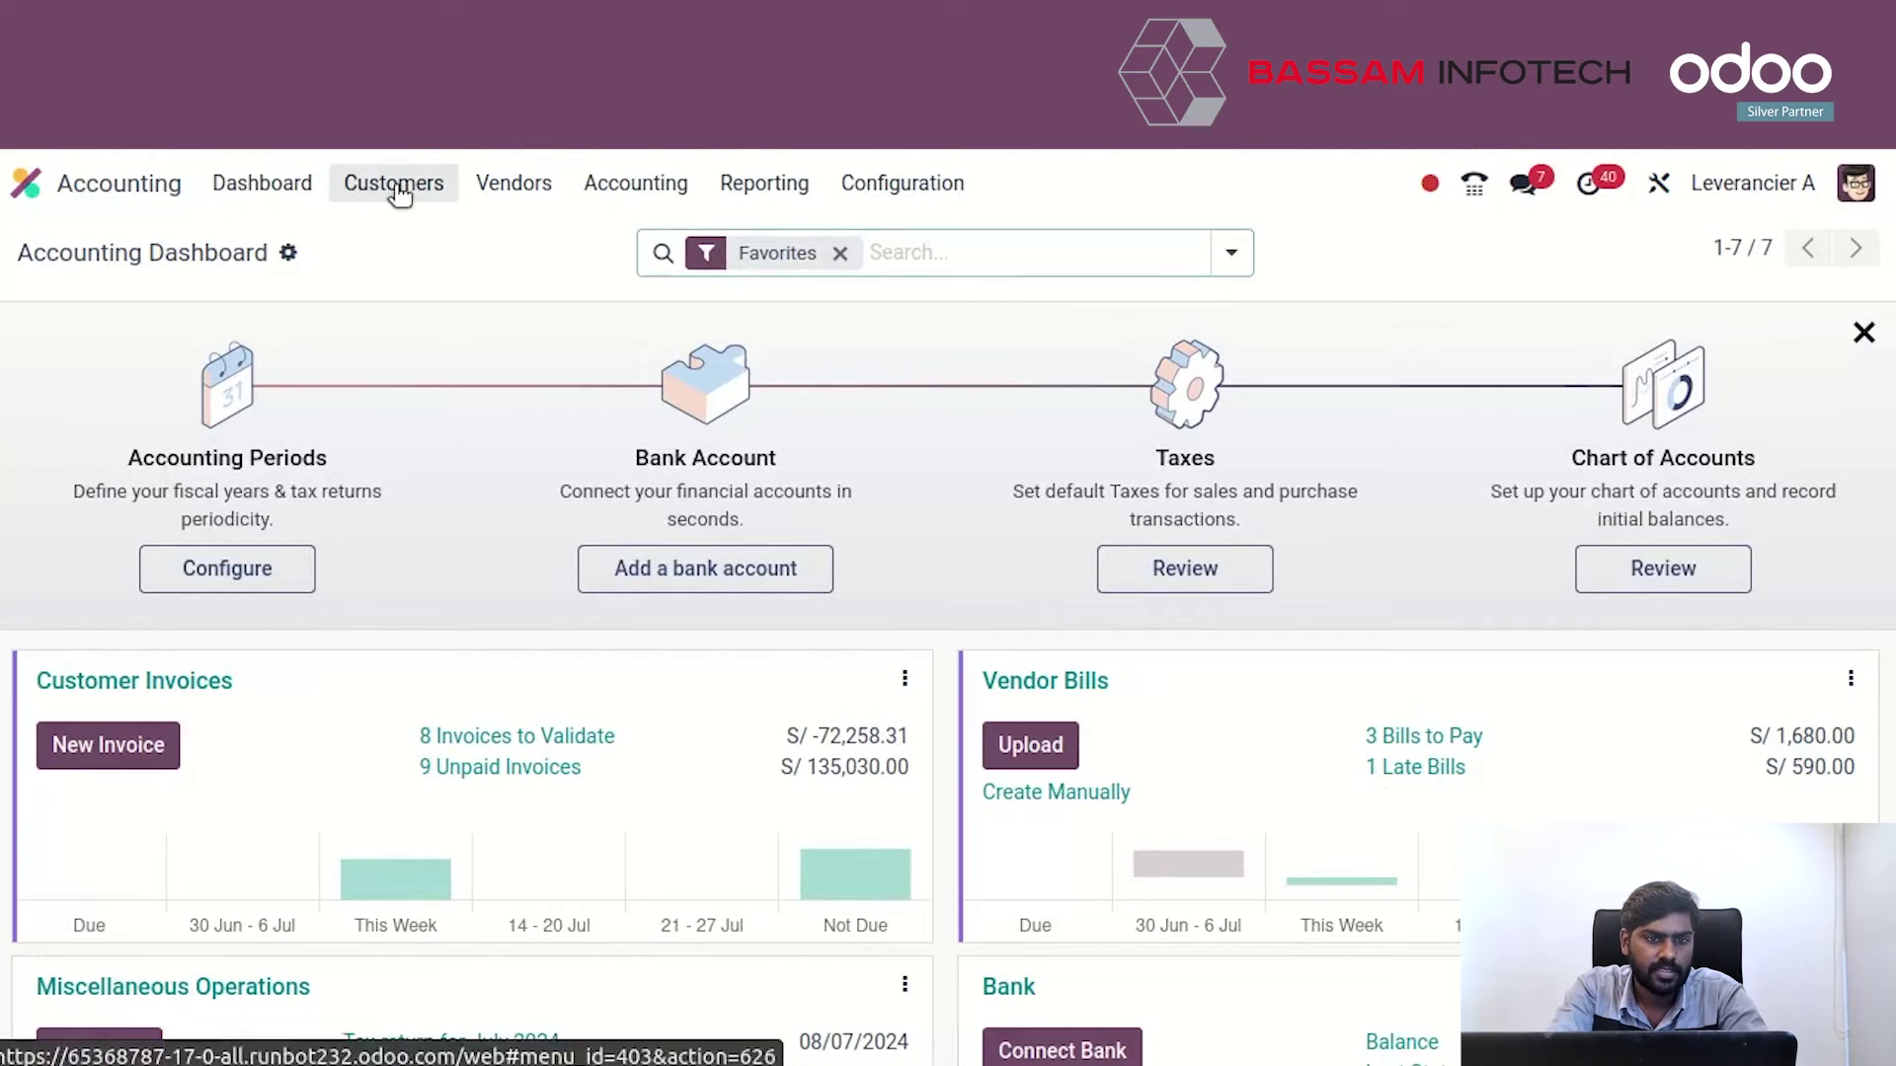
left_click(417, 190)
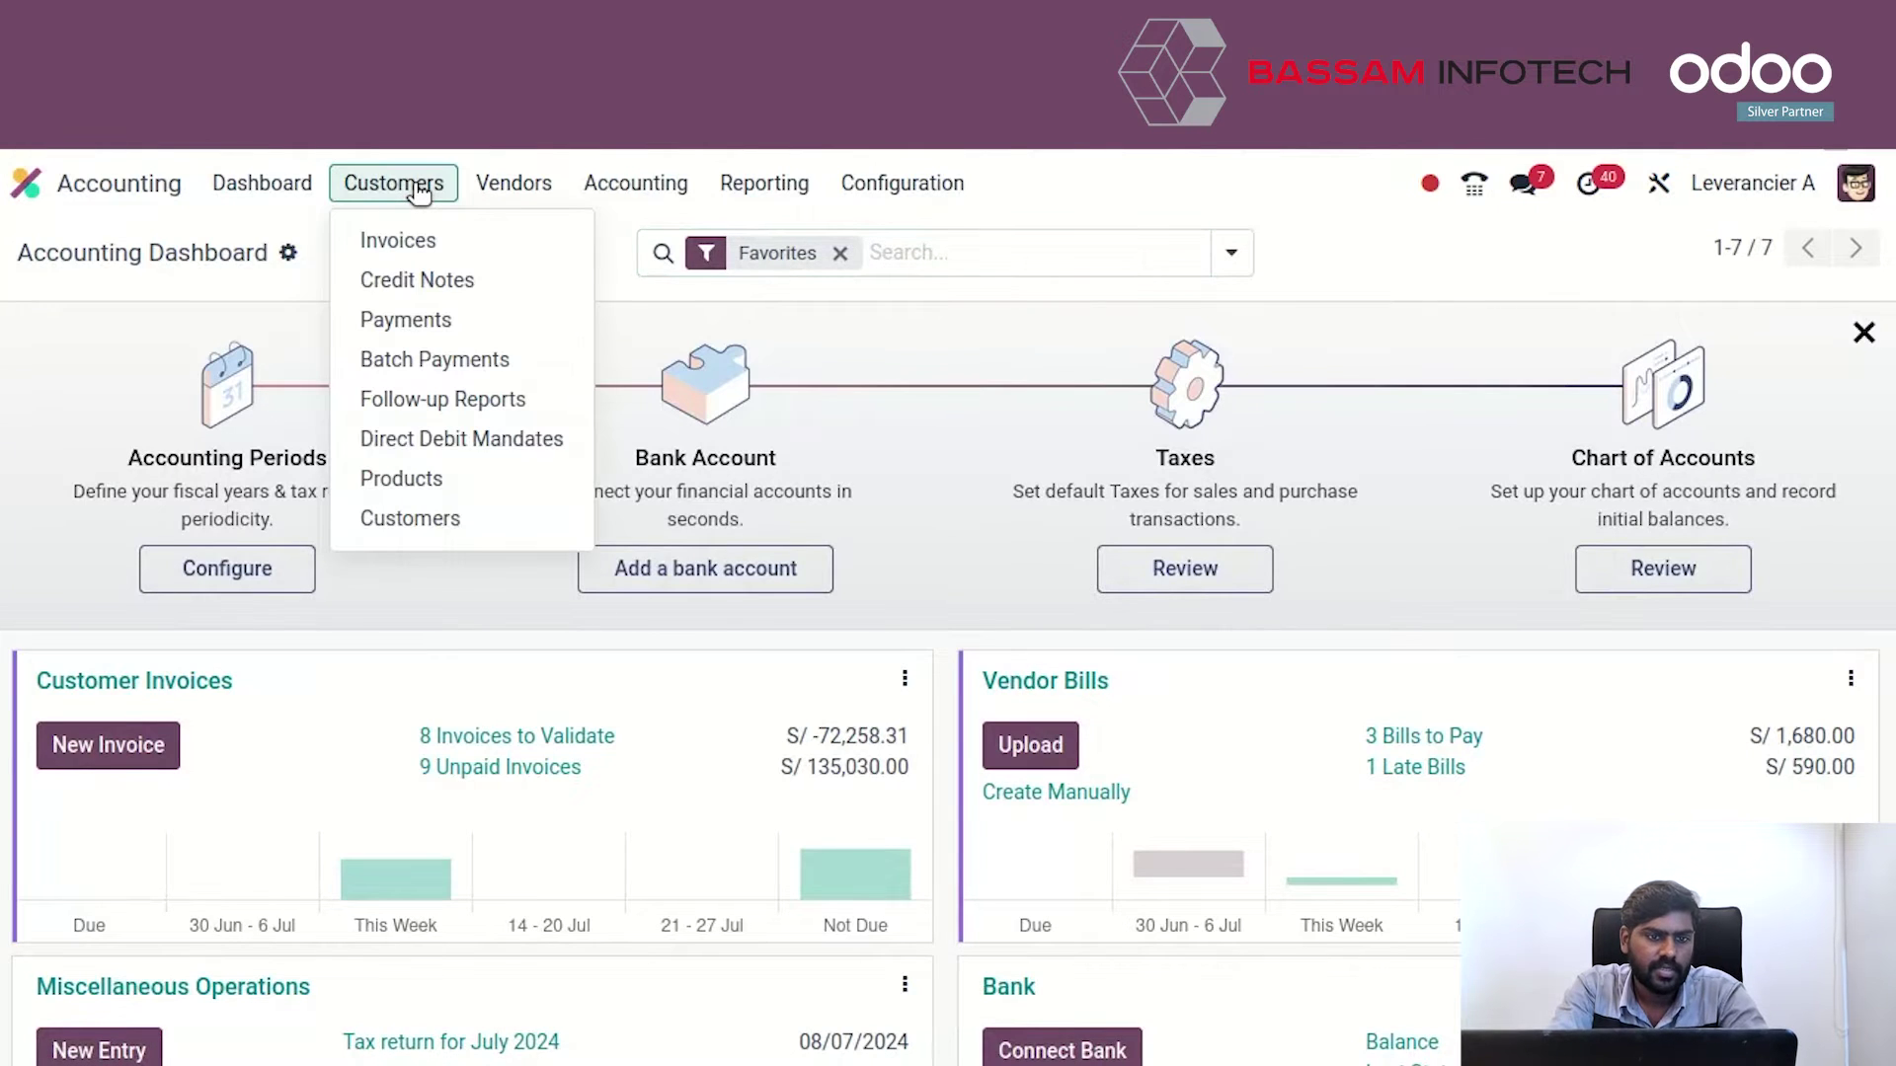
left_click(477, 280)
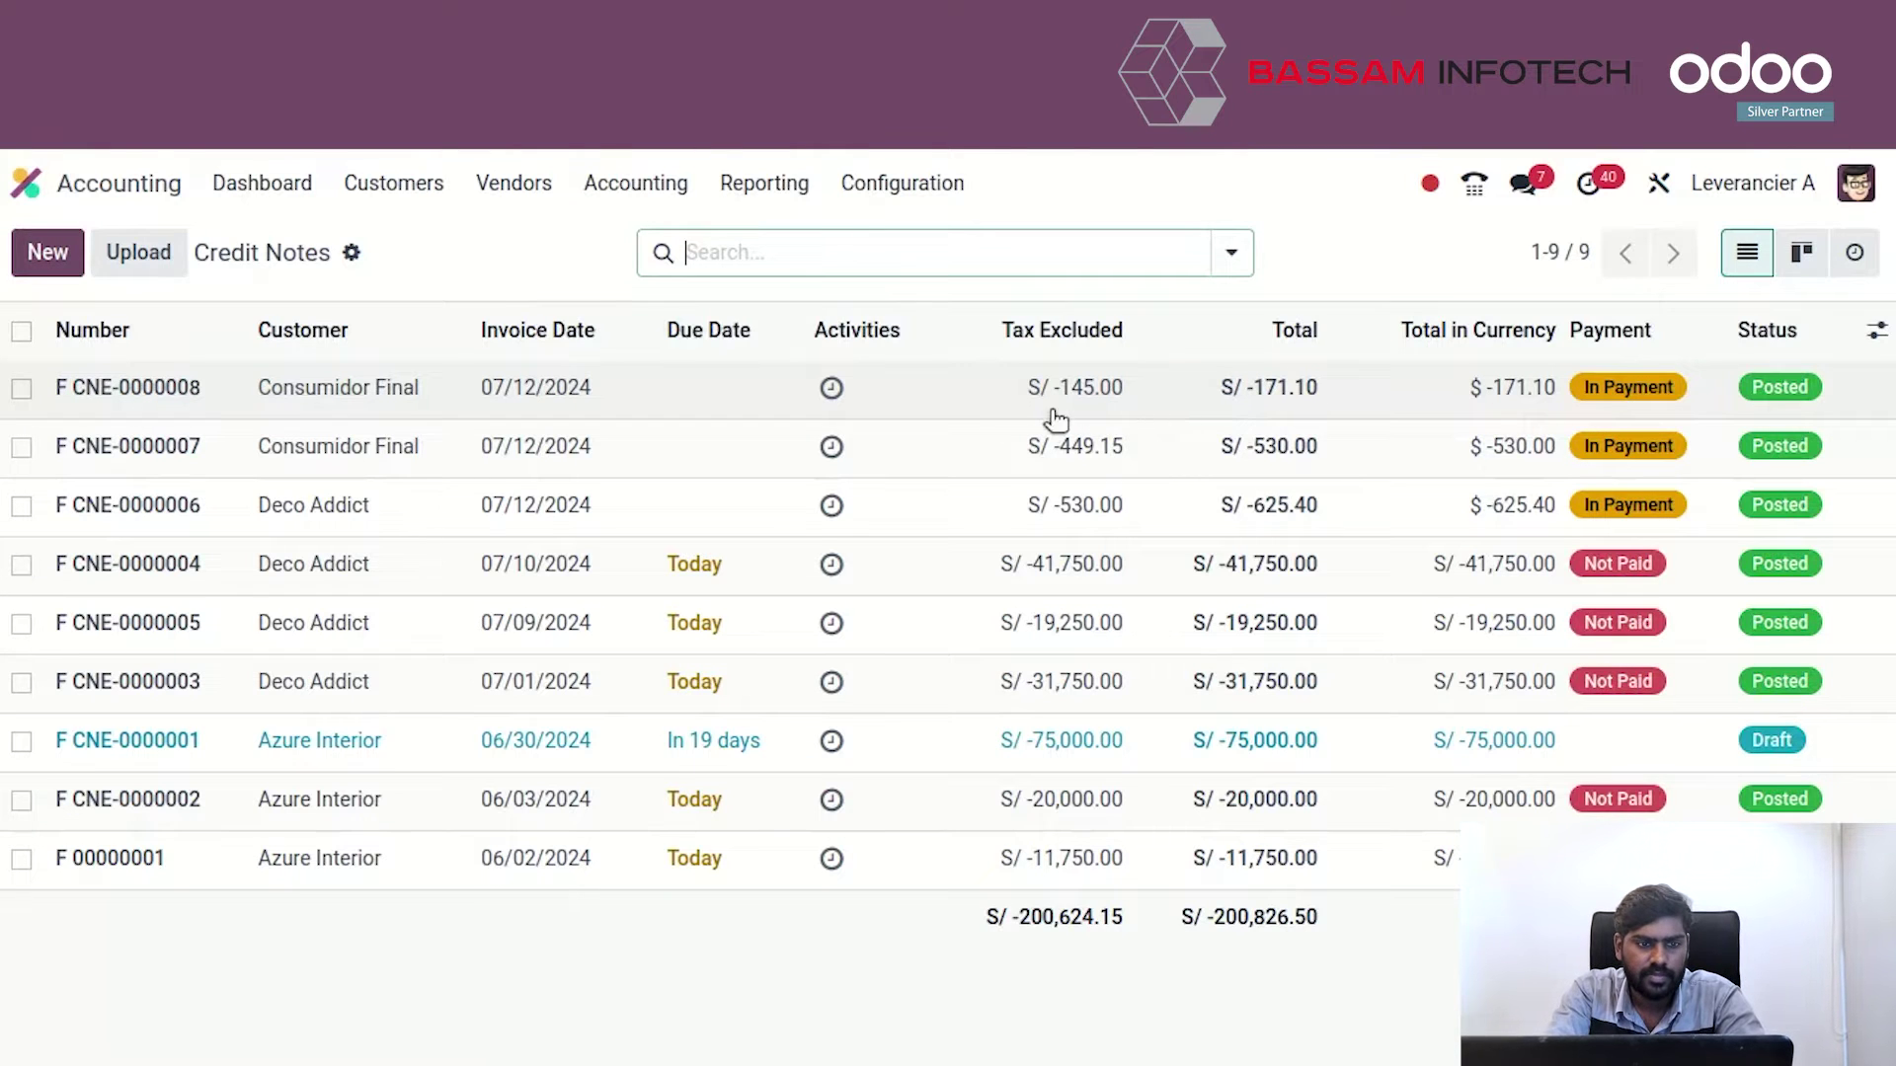
left_click(31, 183)
Create a Purchase RFQ for vendor Deco Addict with one Acoustic black screen.
type("pu")
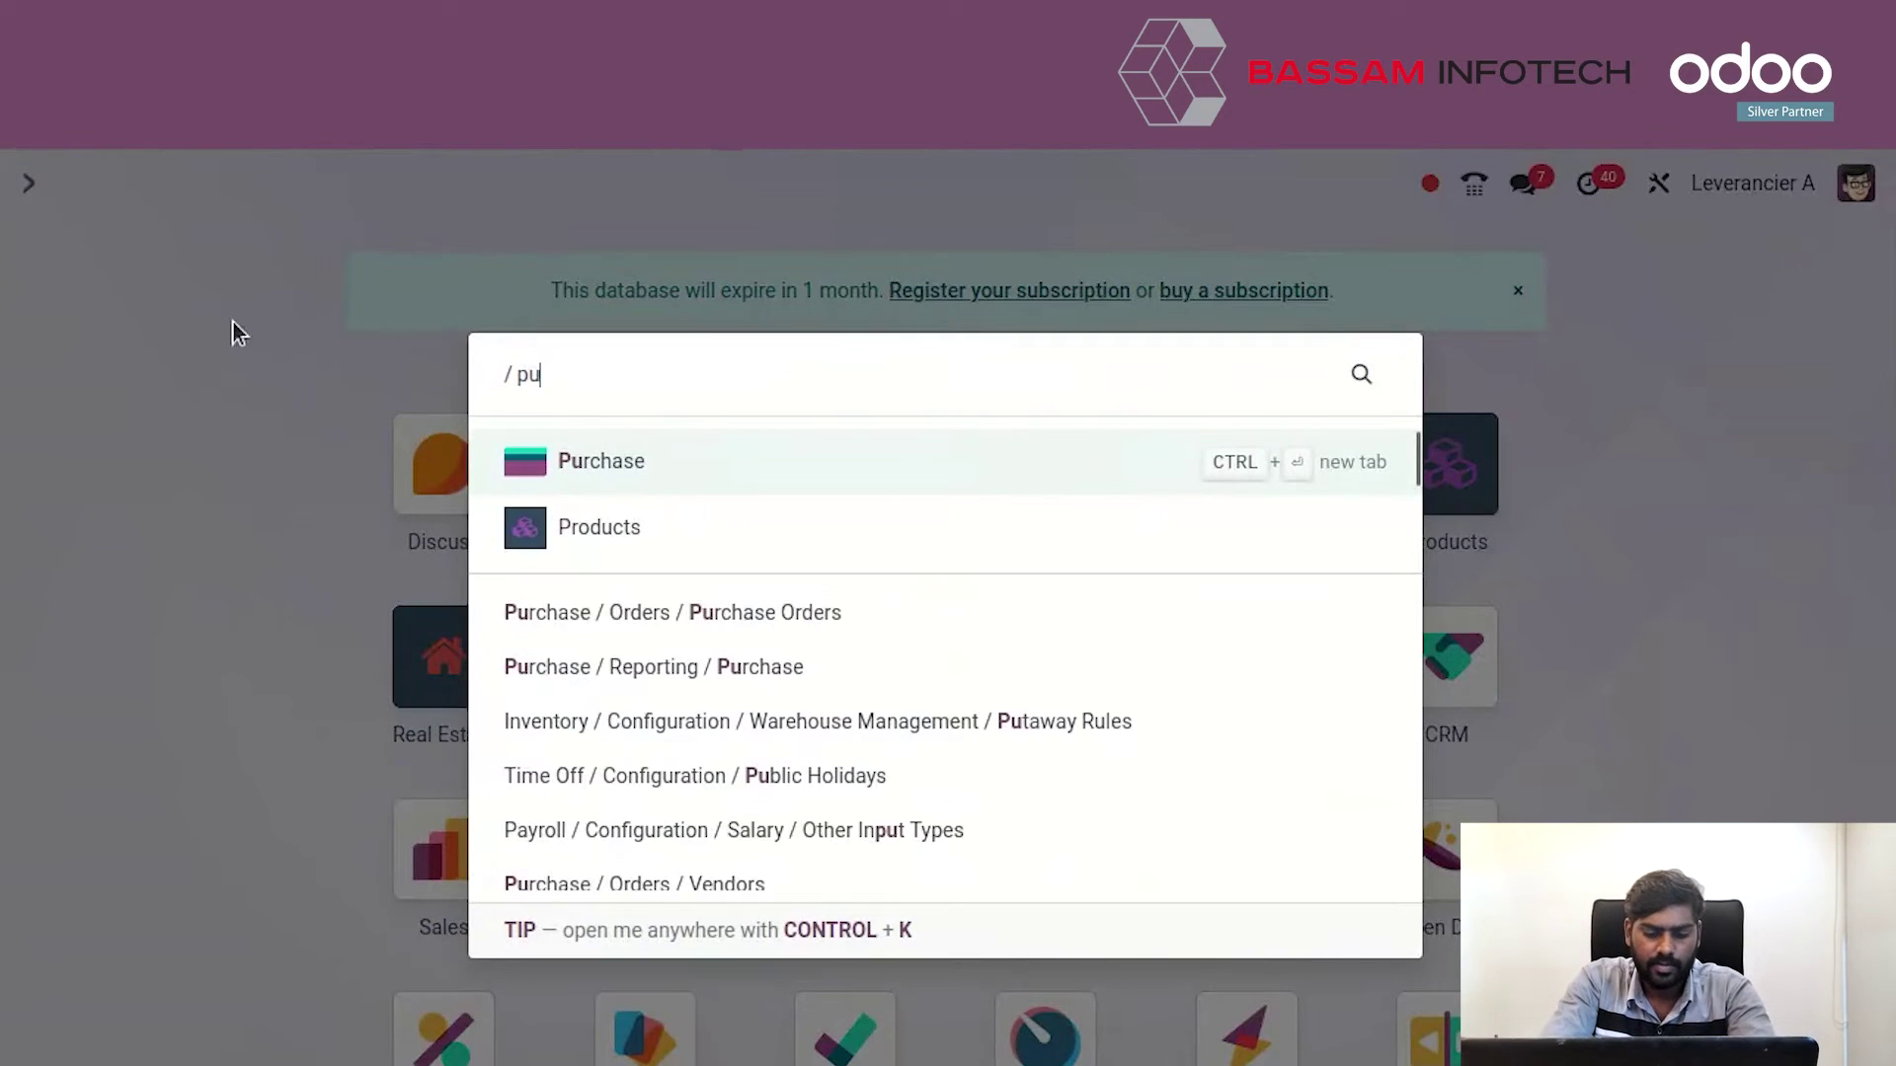
left_click(659, 459)
left_click(49, 255)
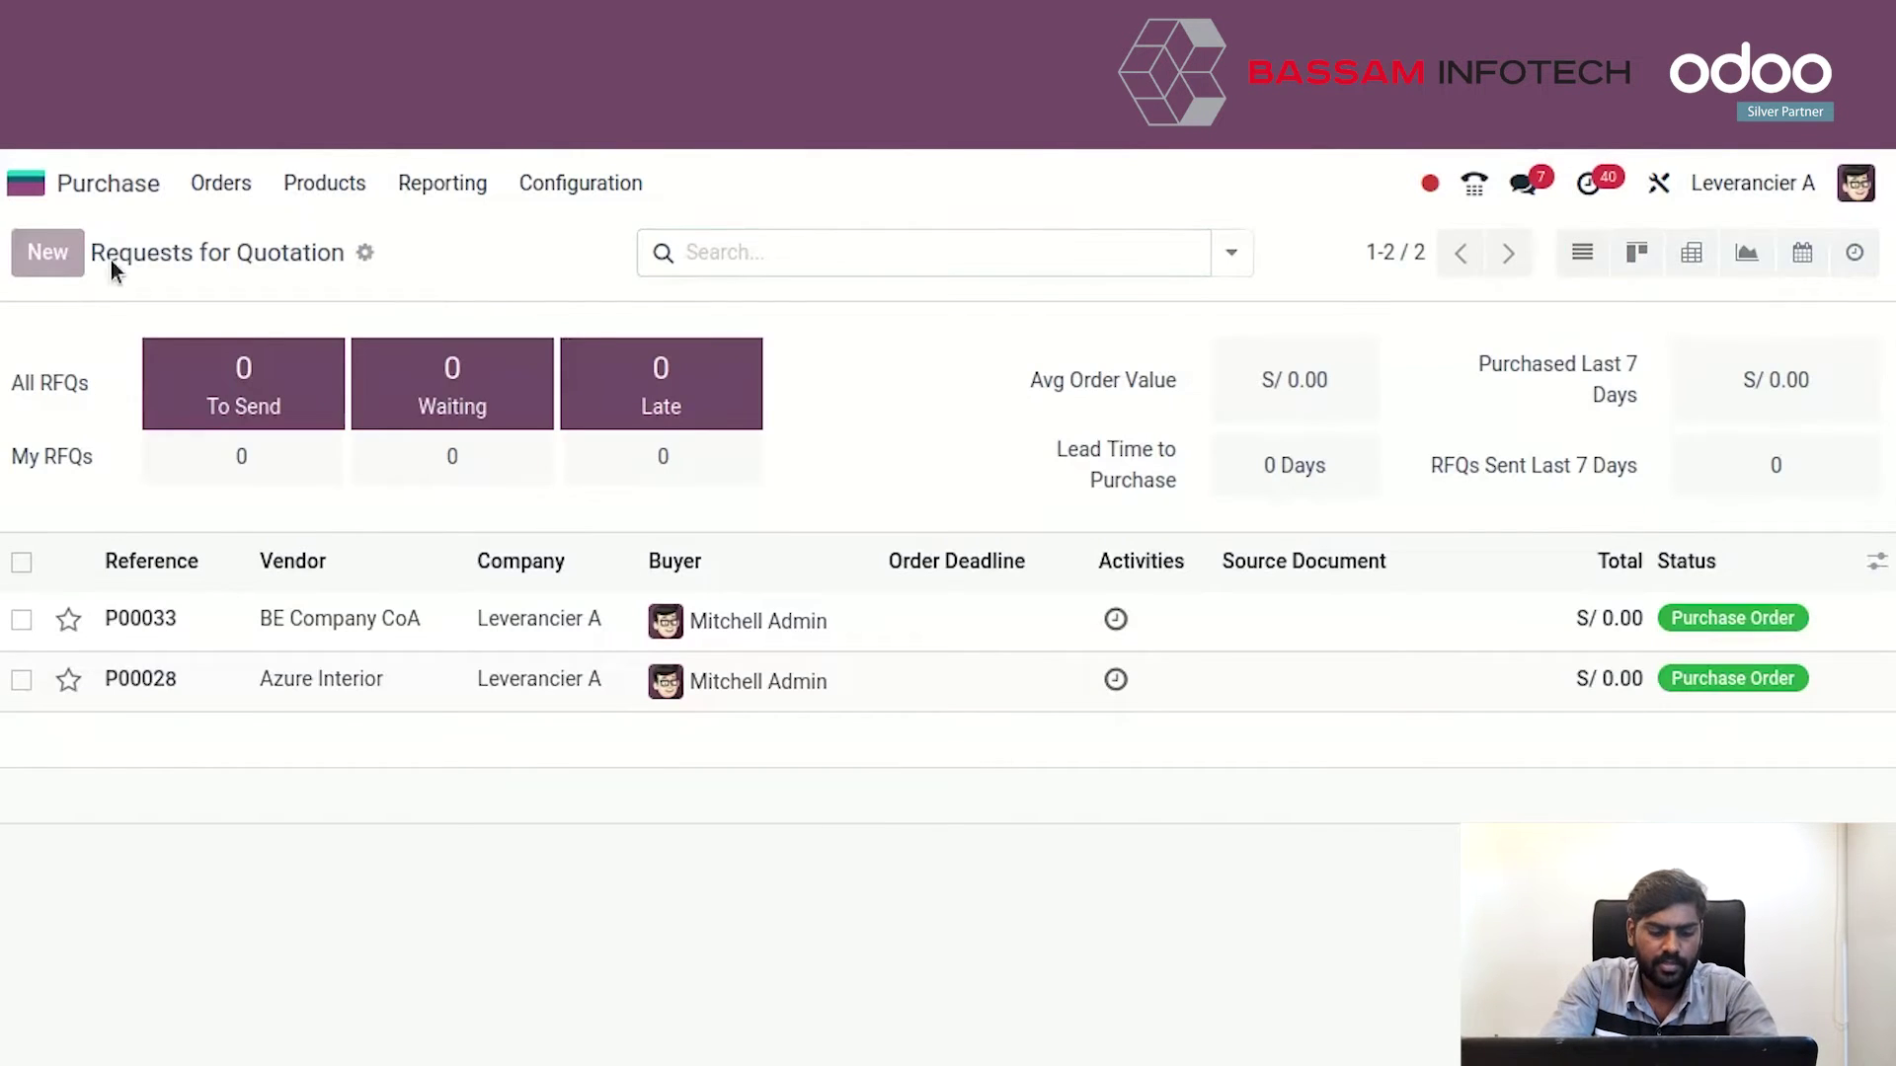
left_click(301, 541)
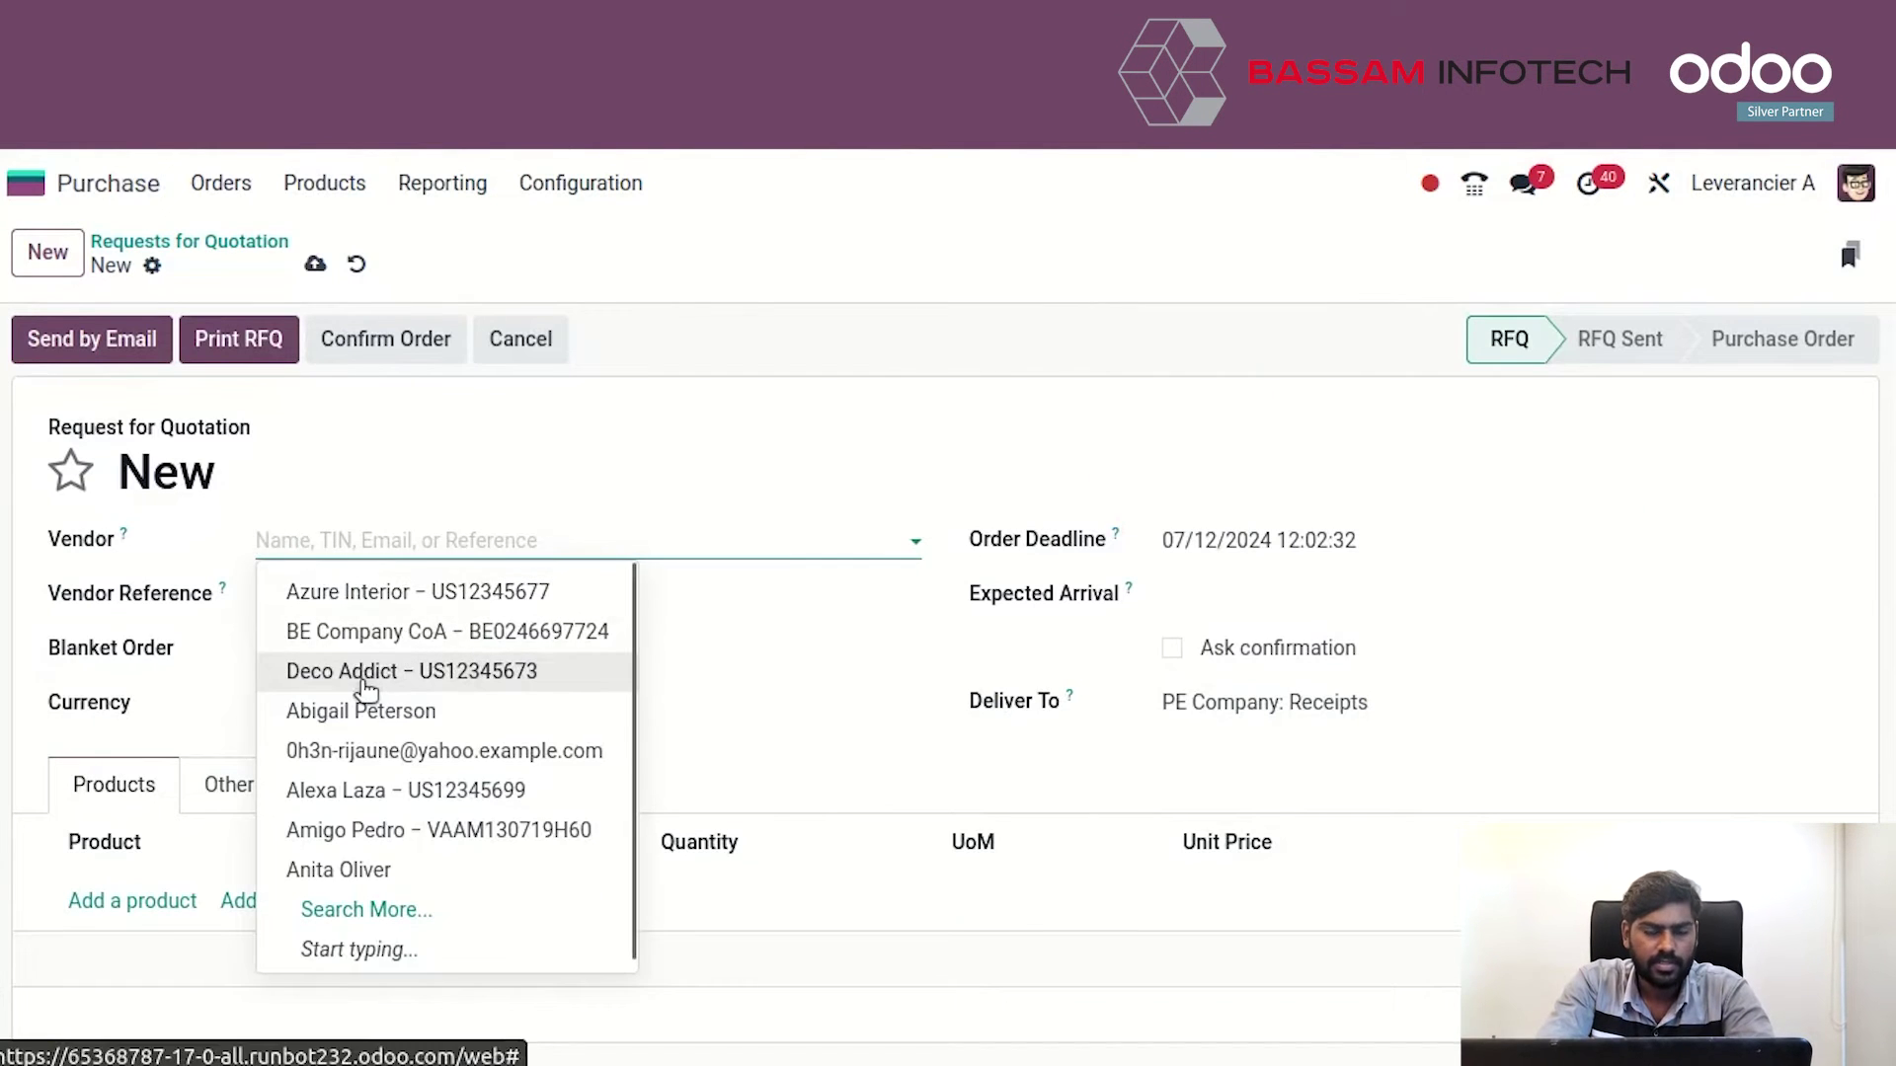
left_click(361, 671)
left_click(150, 901)
left_click(150, 906)
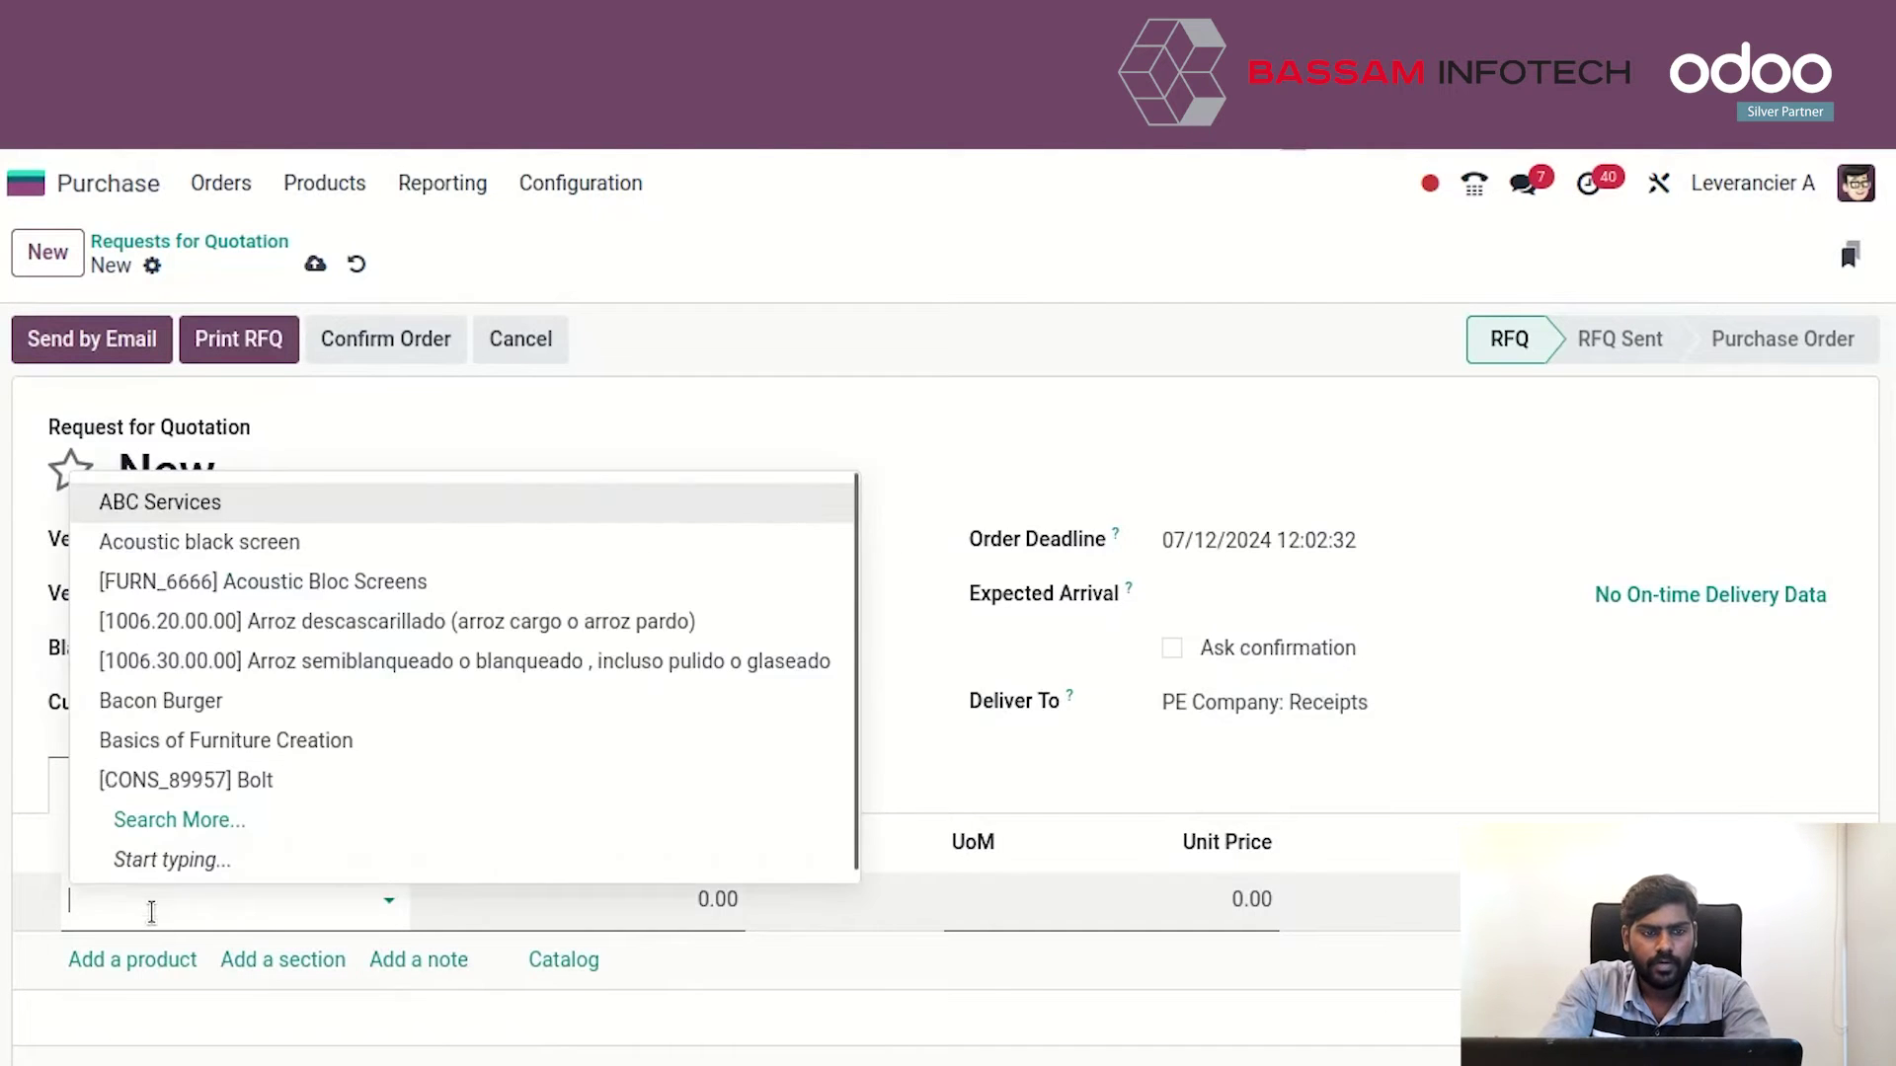
left_click(203, 542)
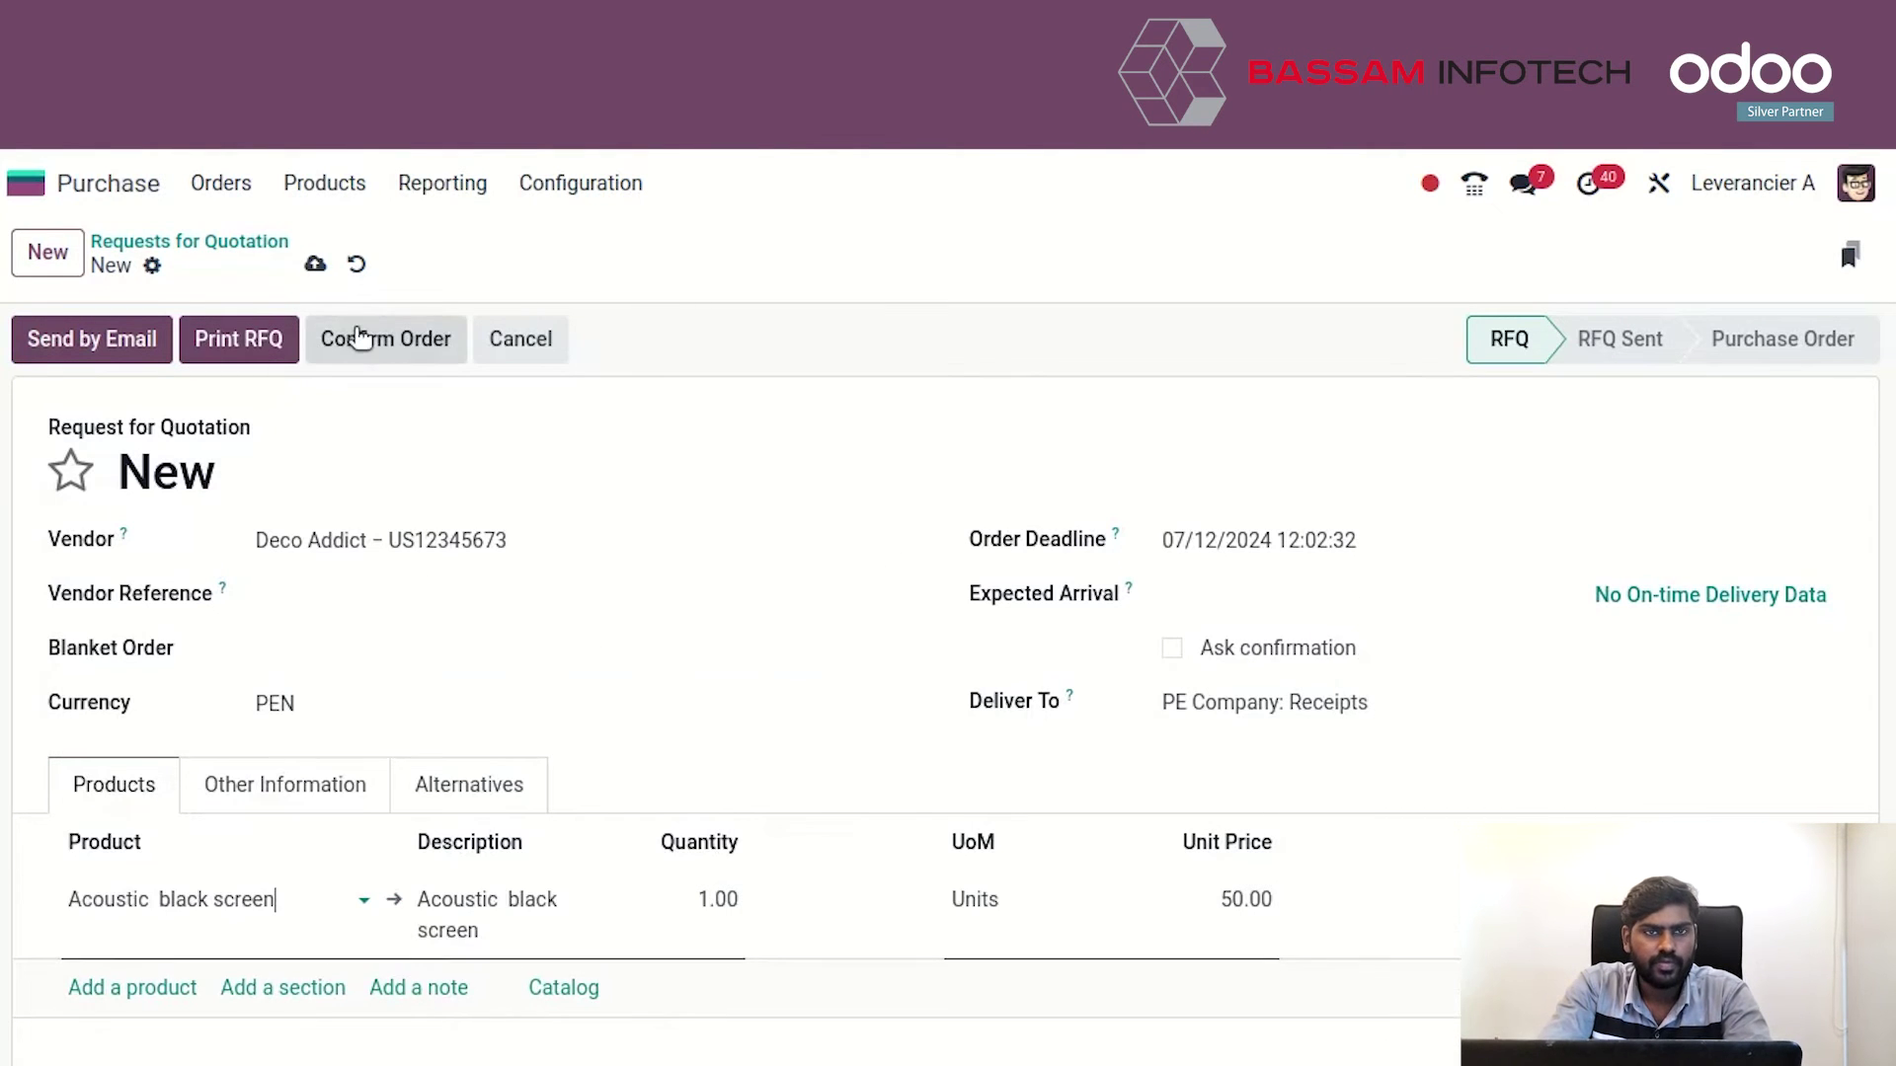
Confirm purchase order P00034 and validate its receipt PE Co/IN/00003 into stock.
left_click(358, 339)
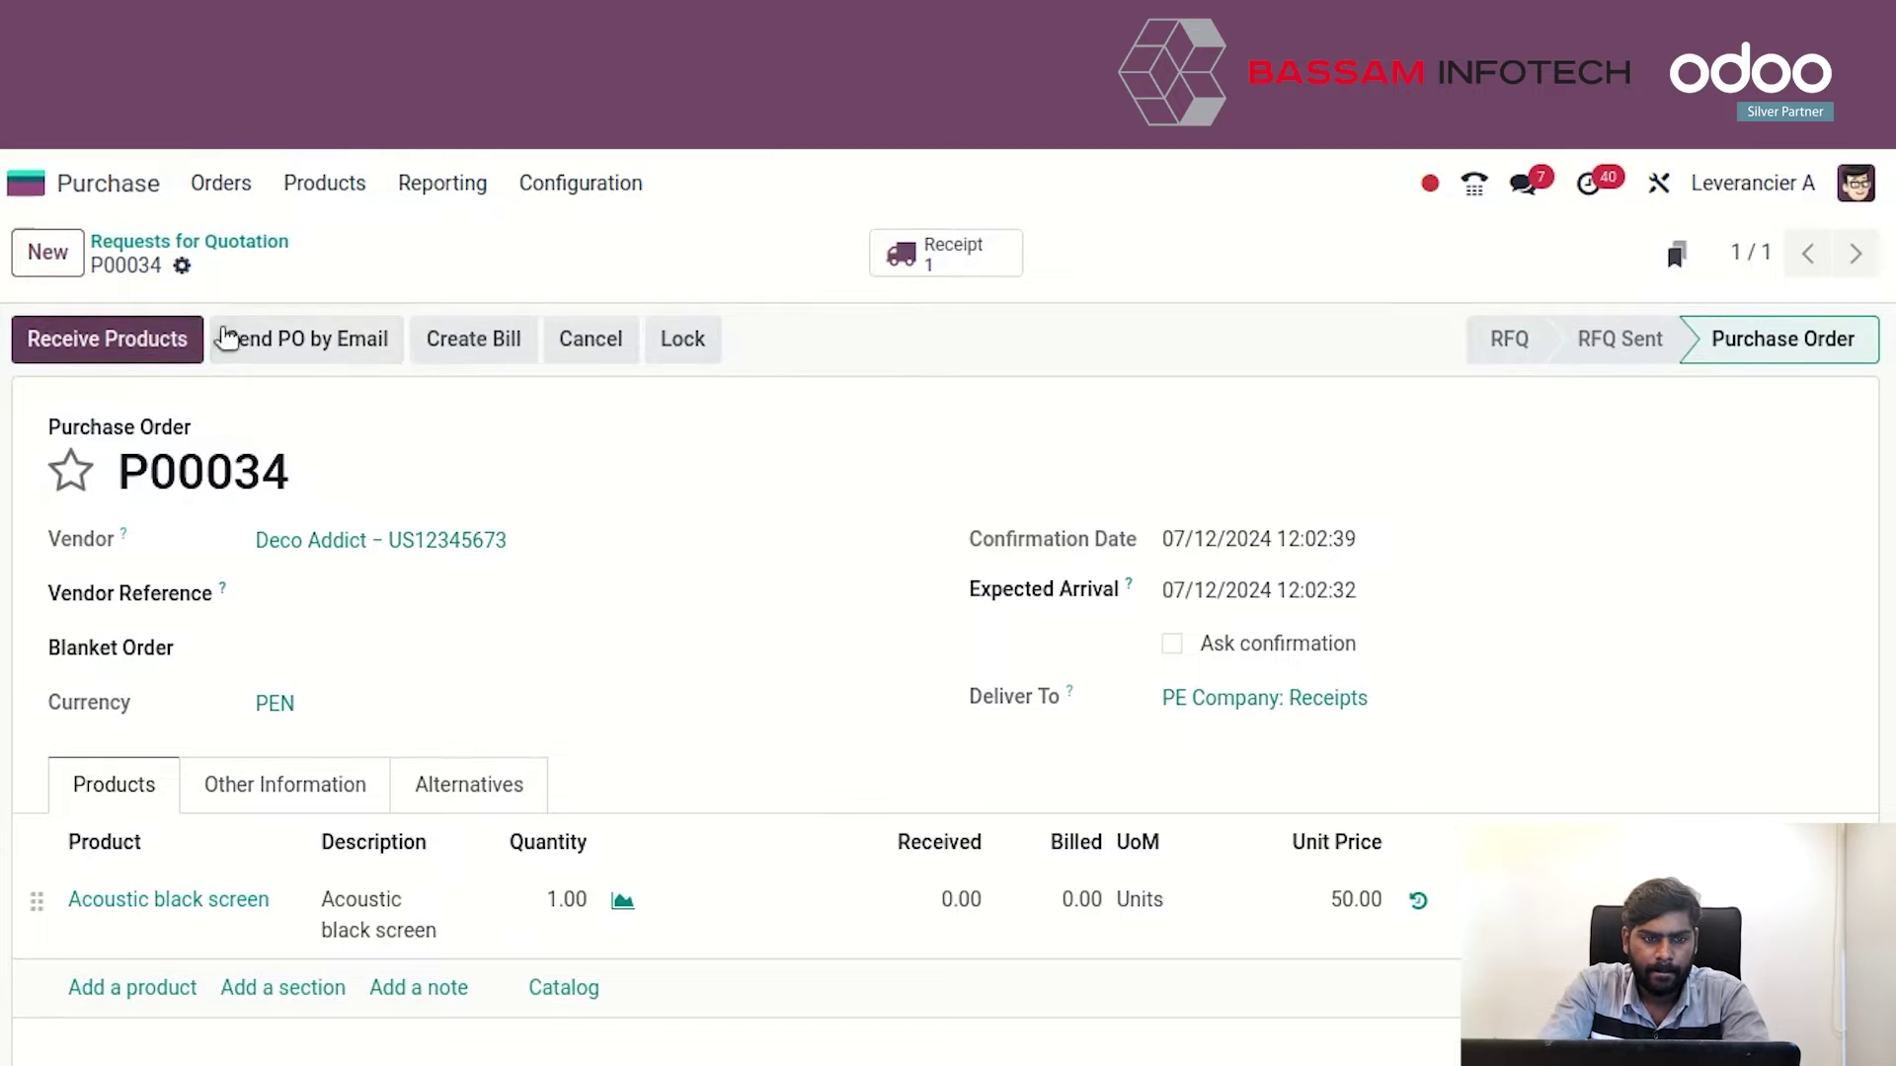
left_click(118, 345)
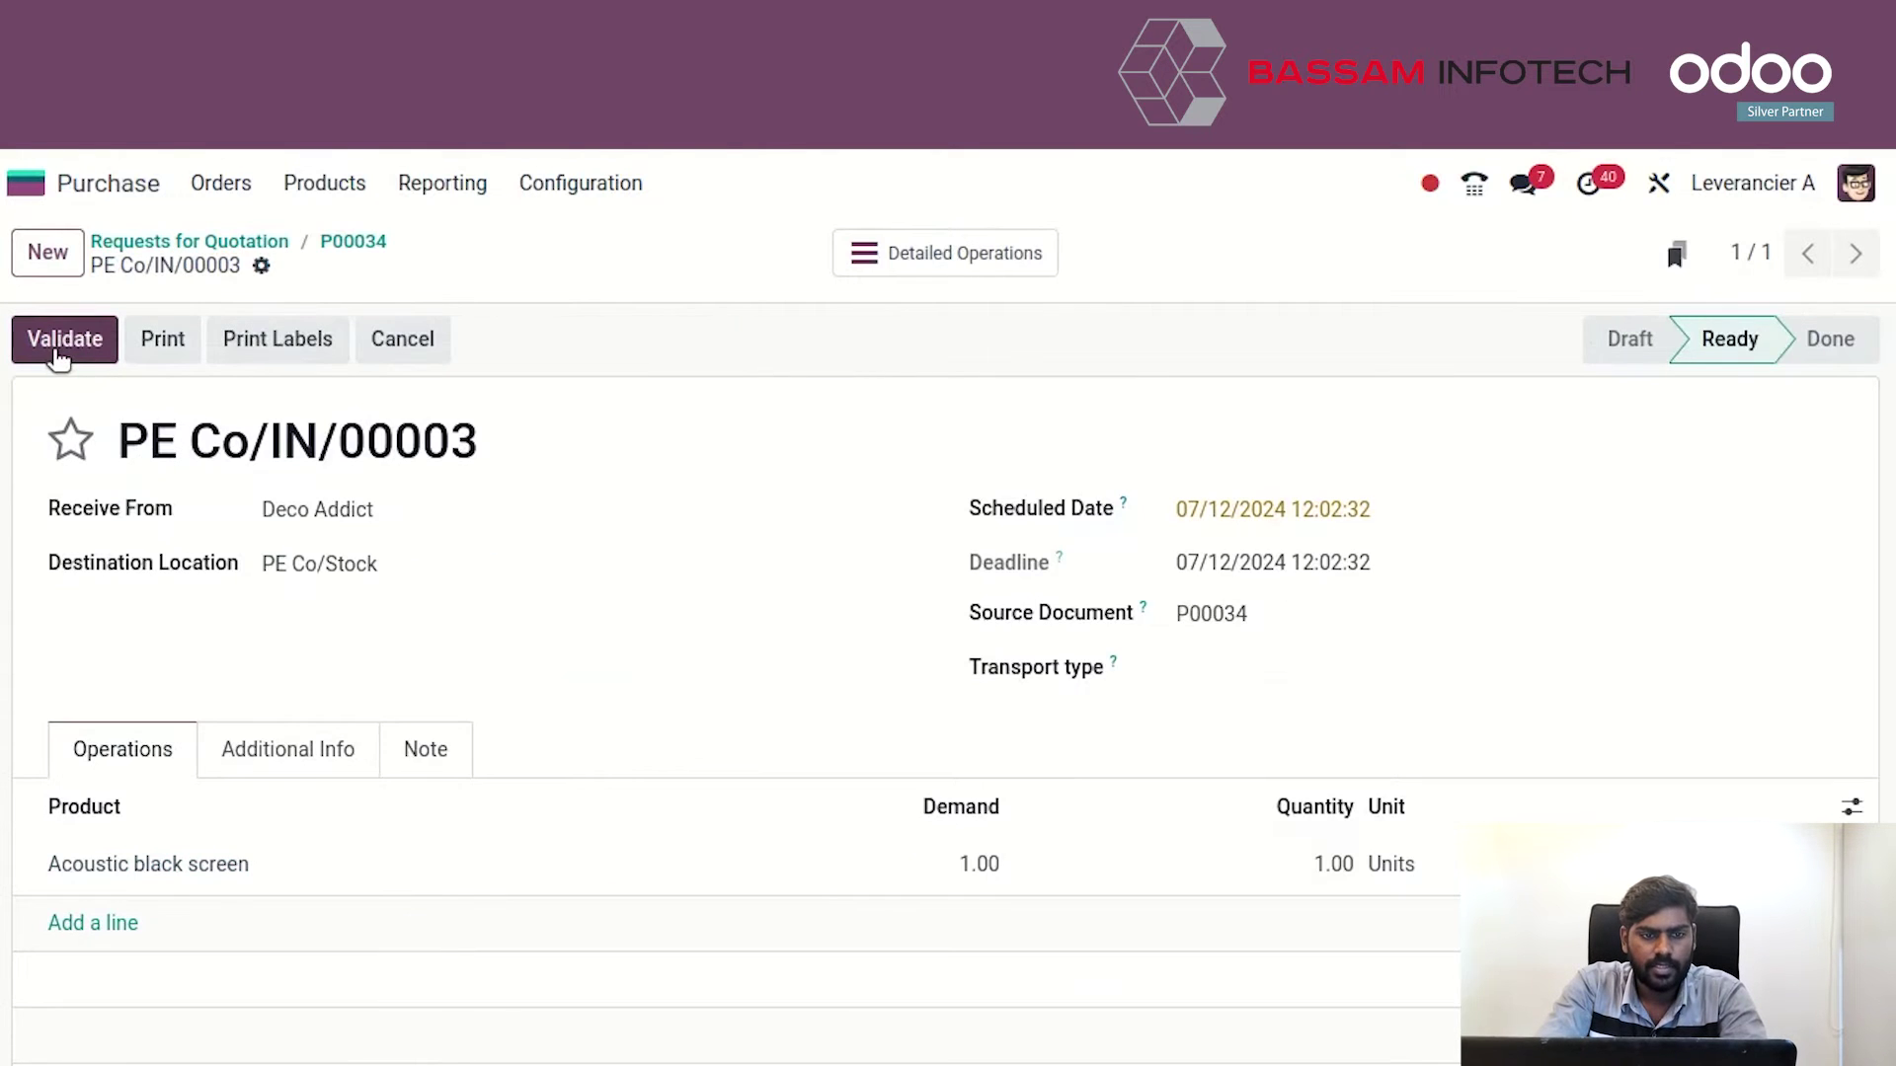
left_click(57, 345)
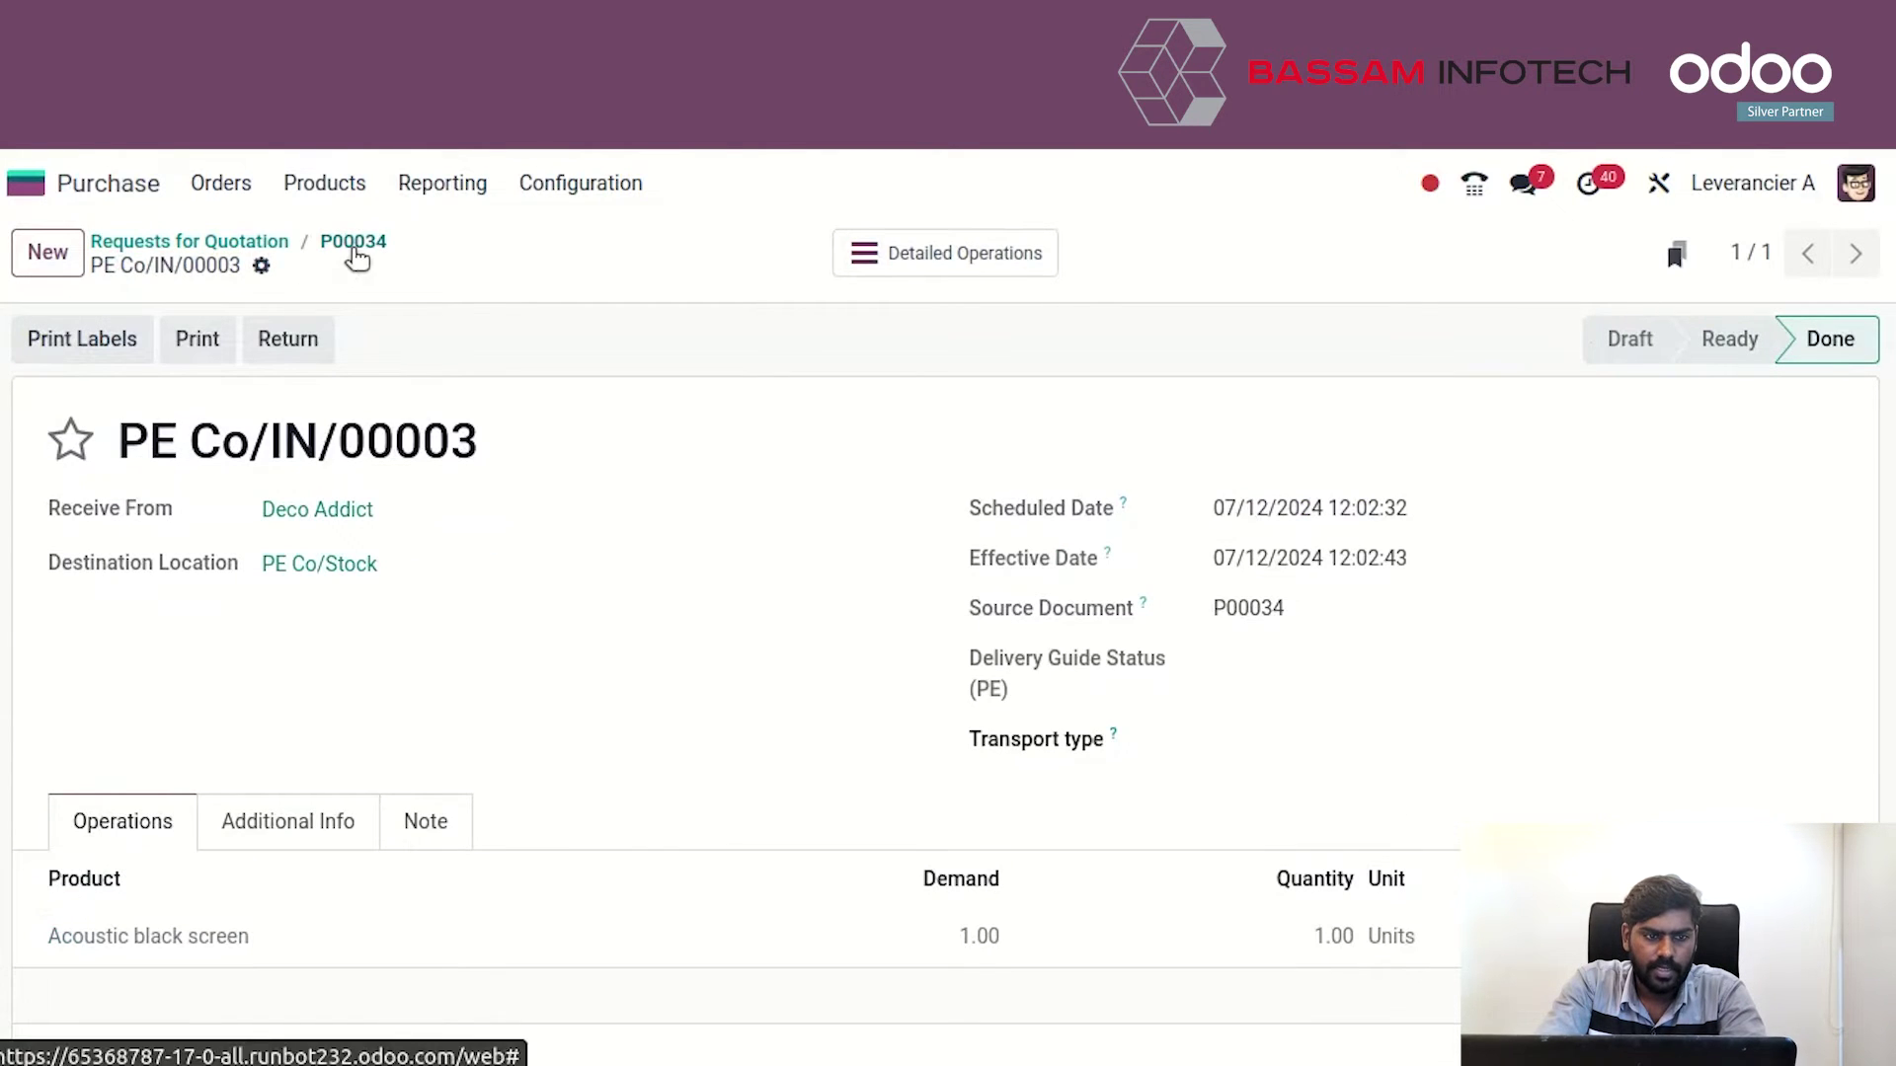
left_click(356, 243)
left_click(30, 338)
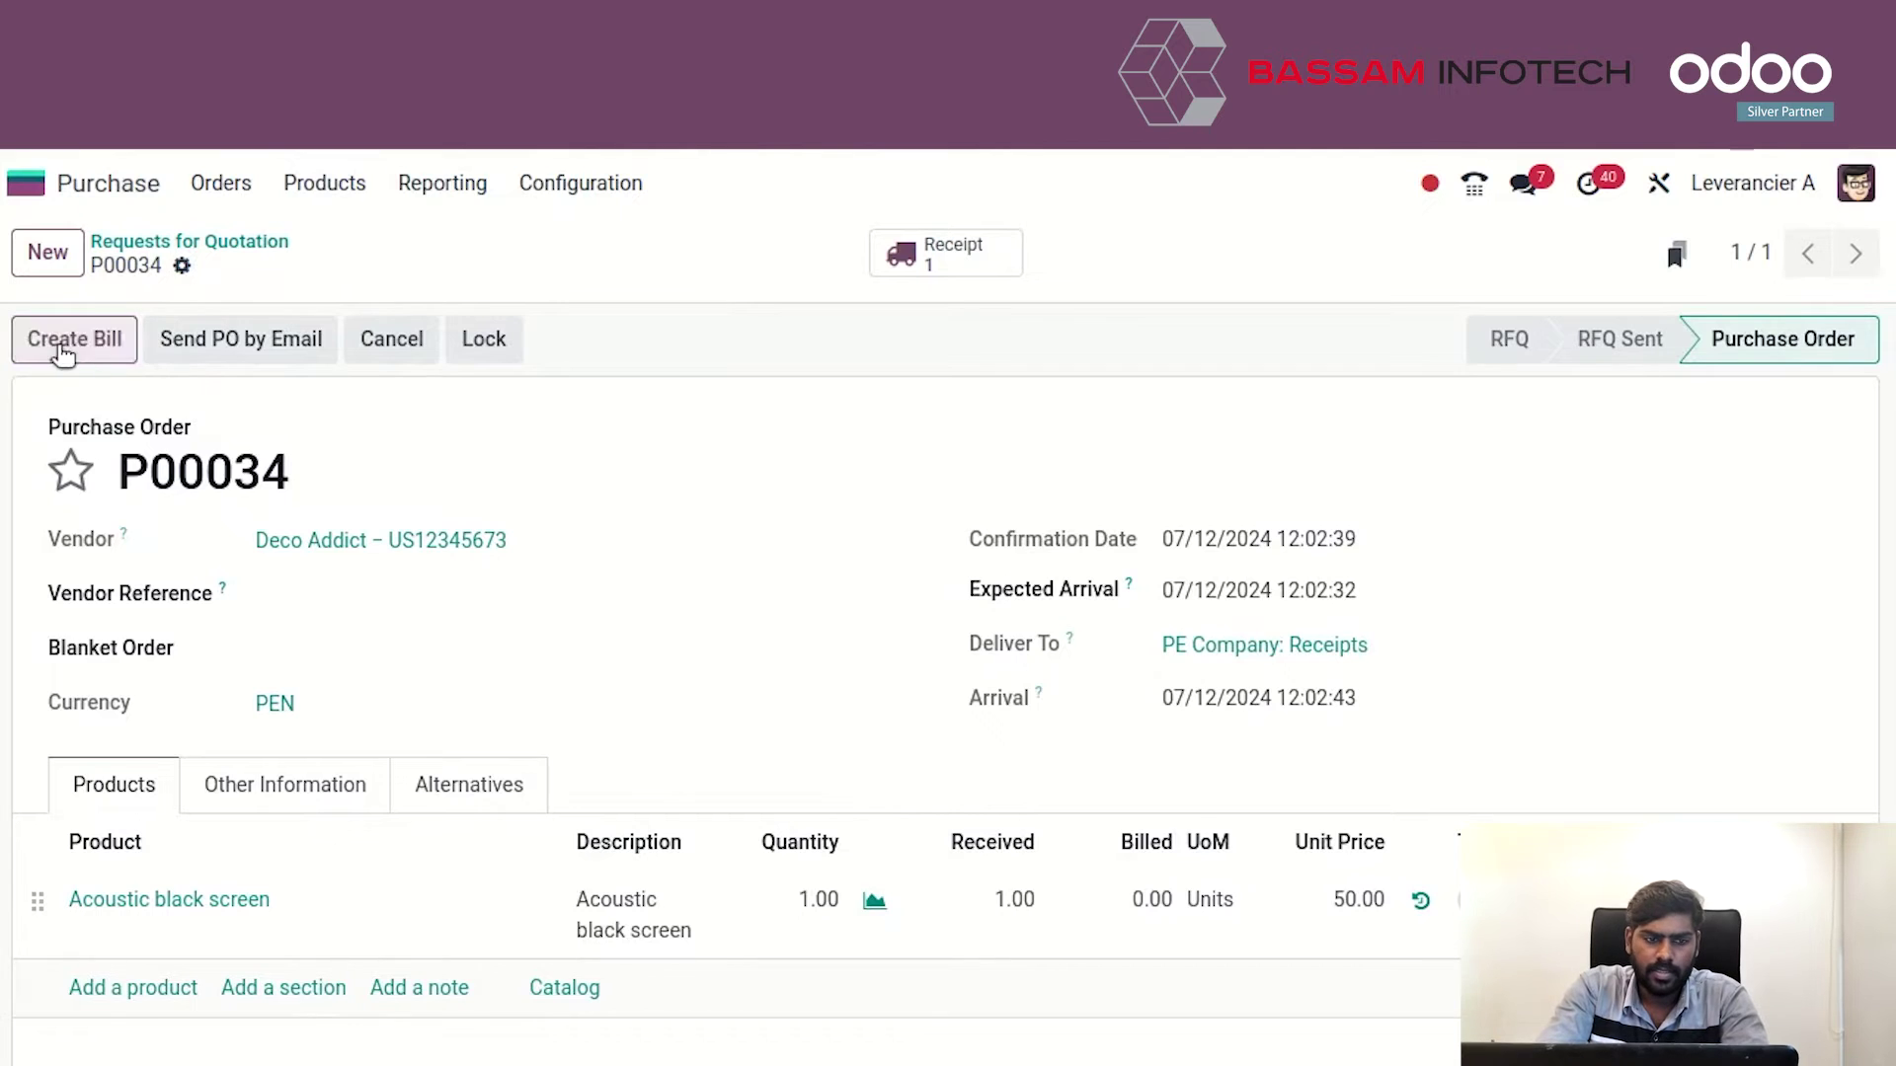
Post vendor bill F 66 for Deco Addict and register its S/59.00 bank payment.
left_click(30, 339)
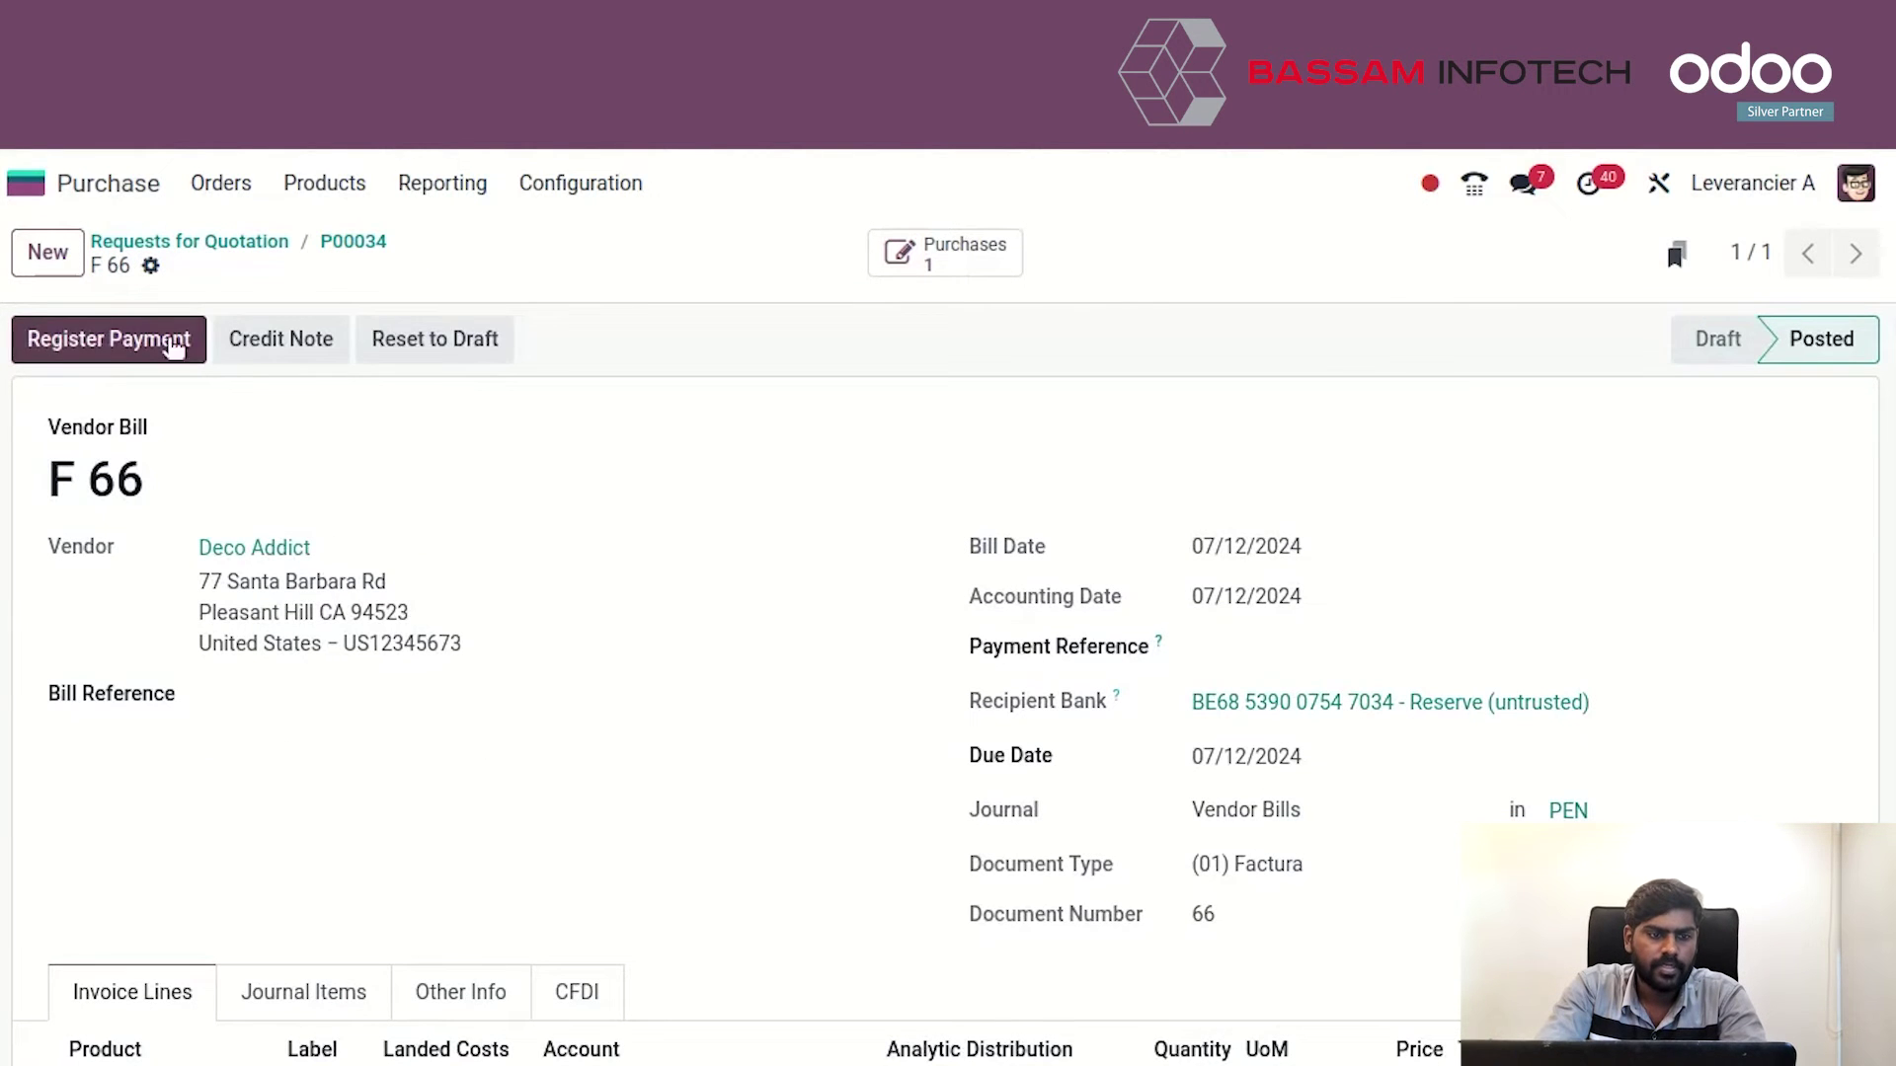
left_click(148, 338)
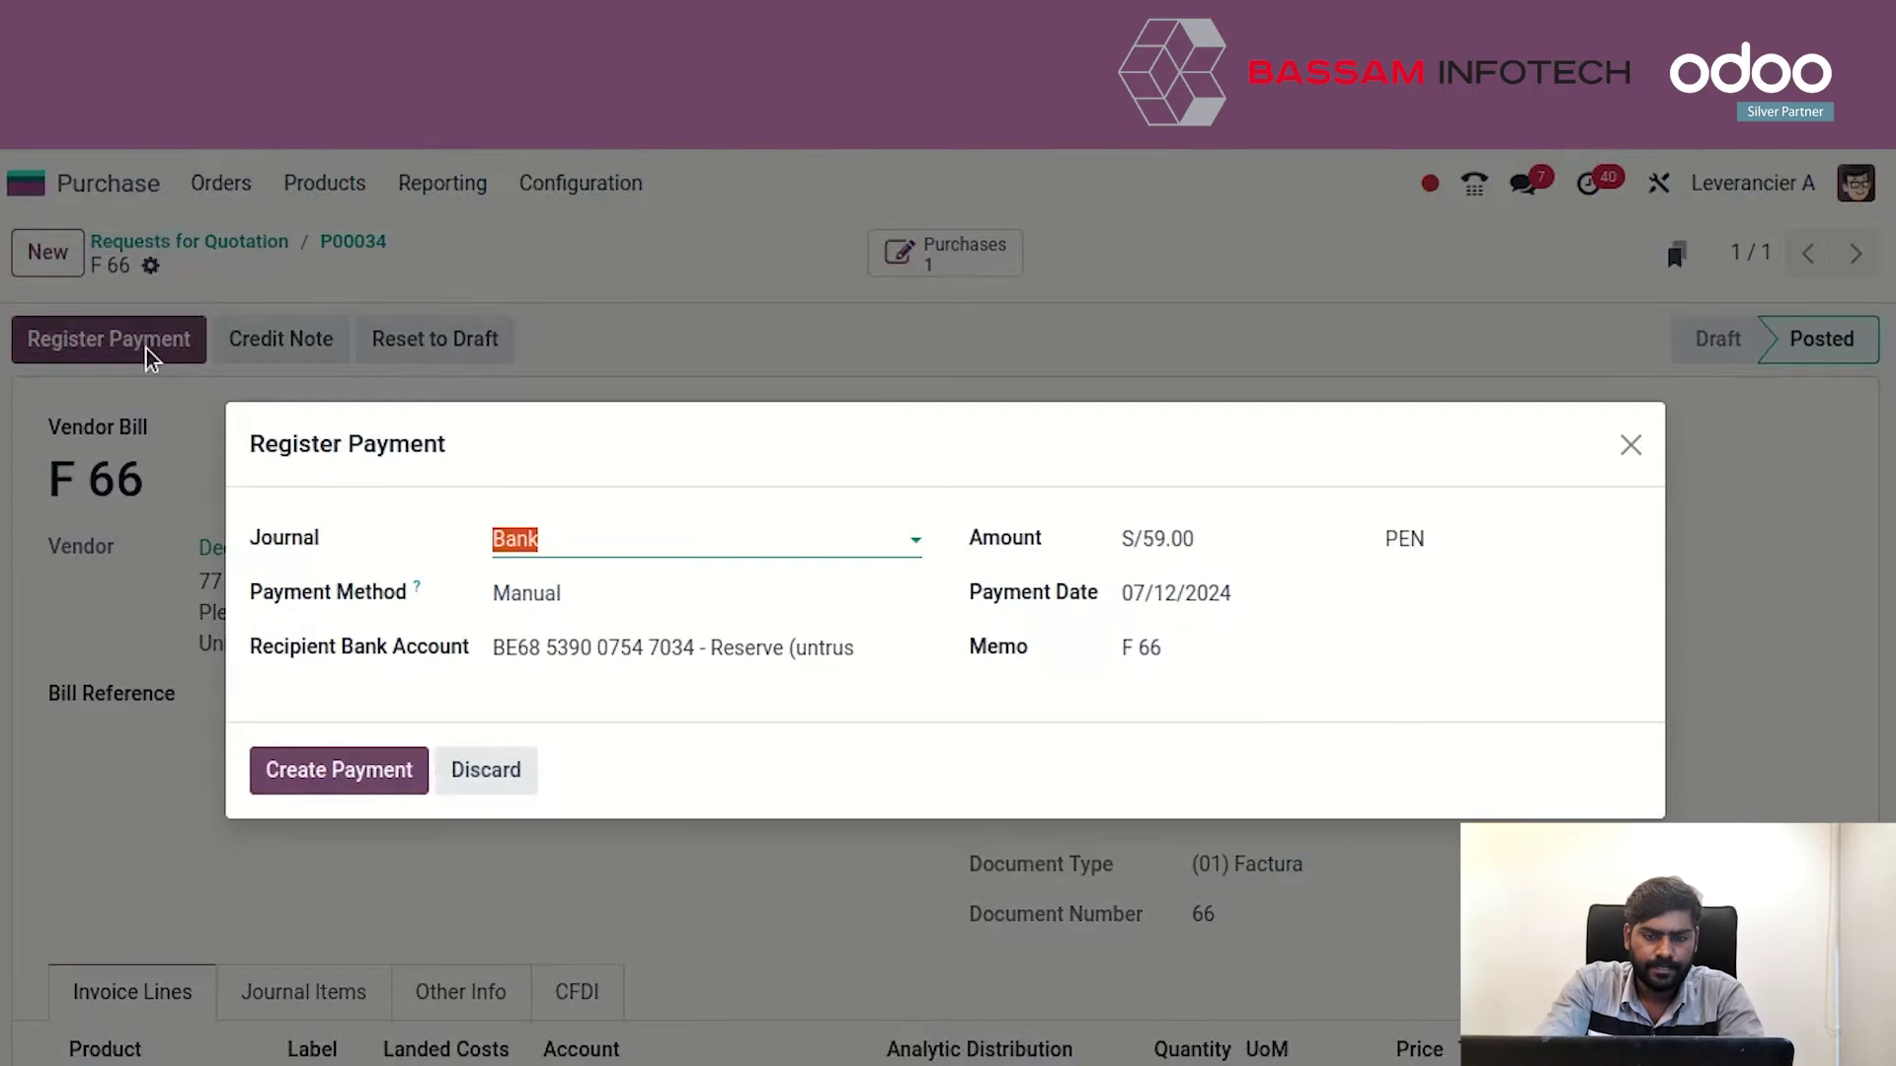
left_click(400, 780)
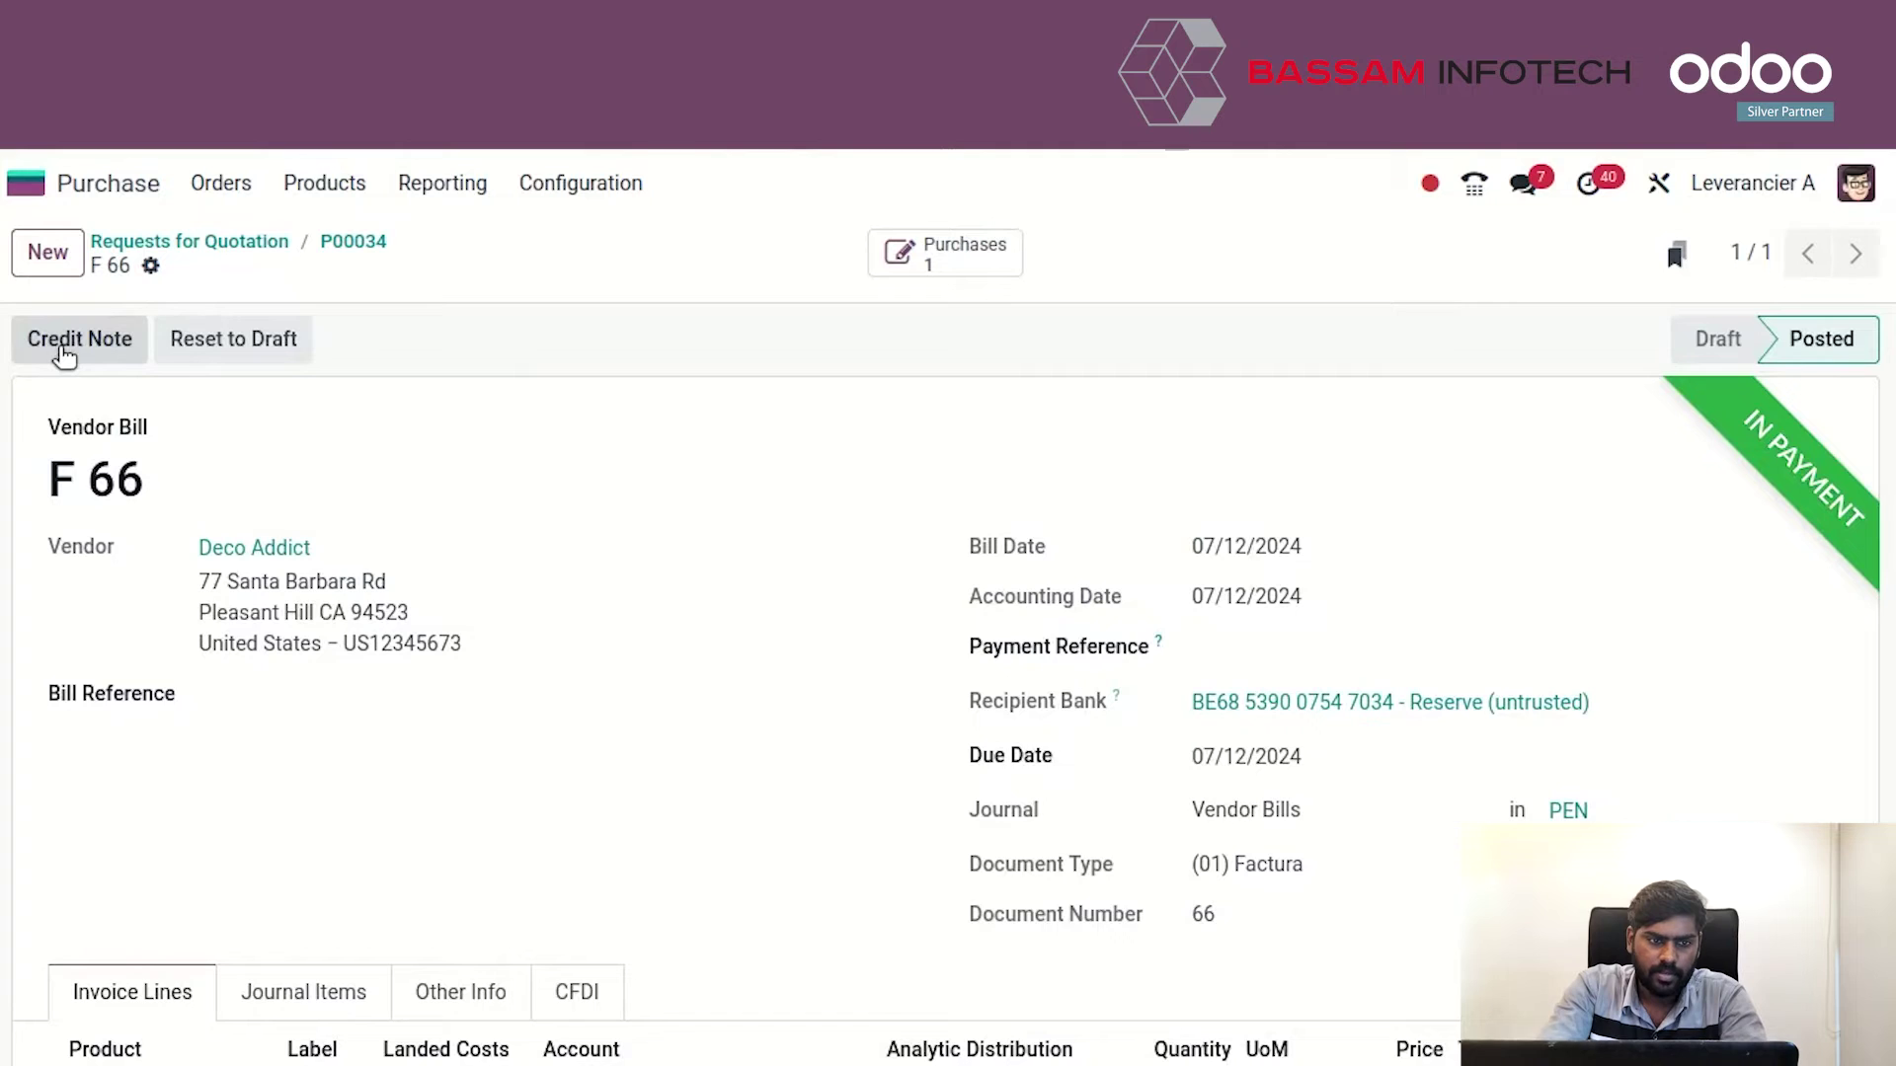
left_click(77, 345)
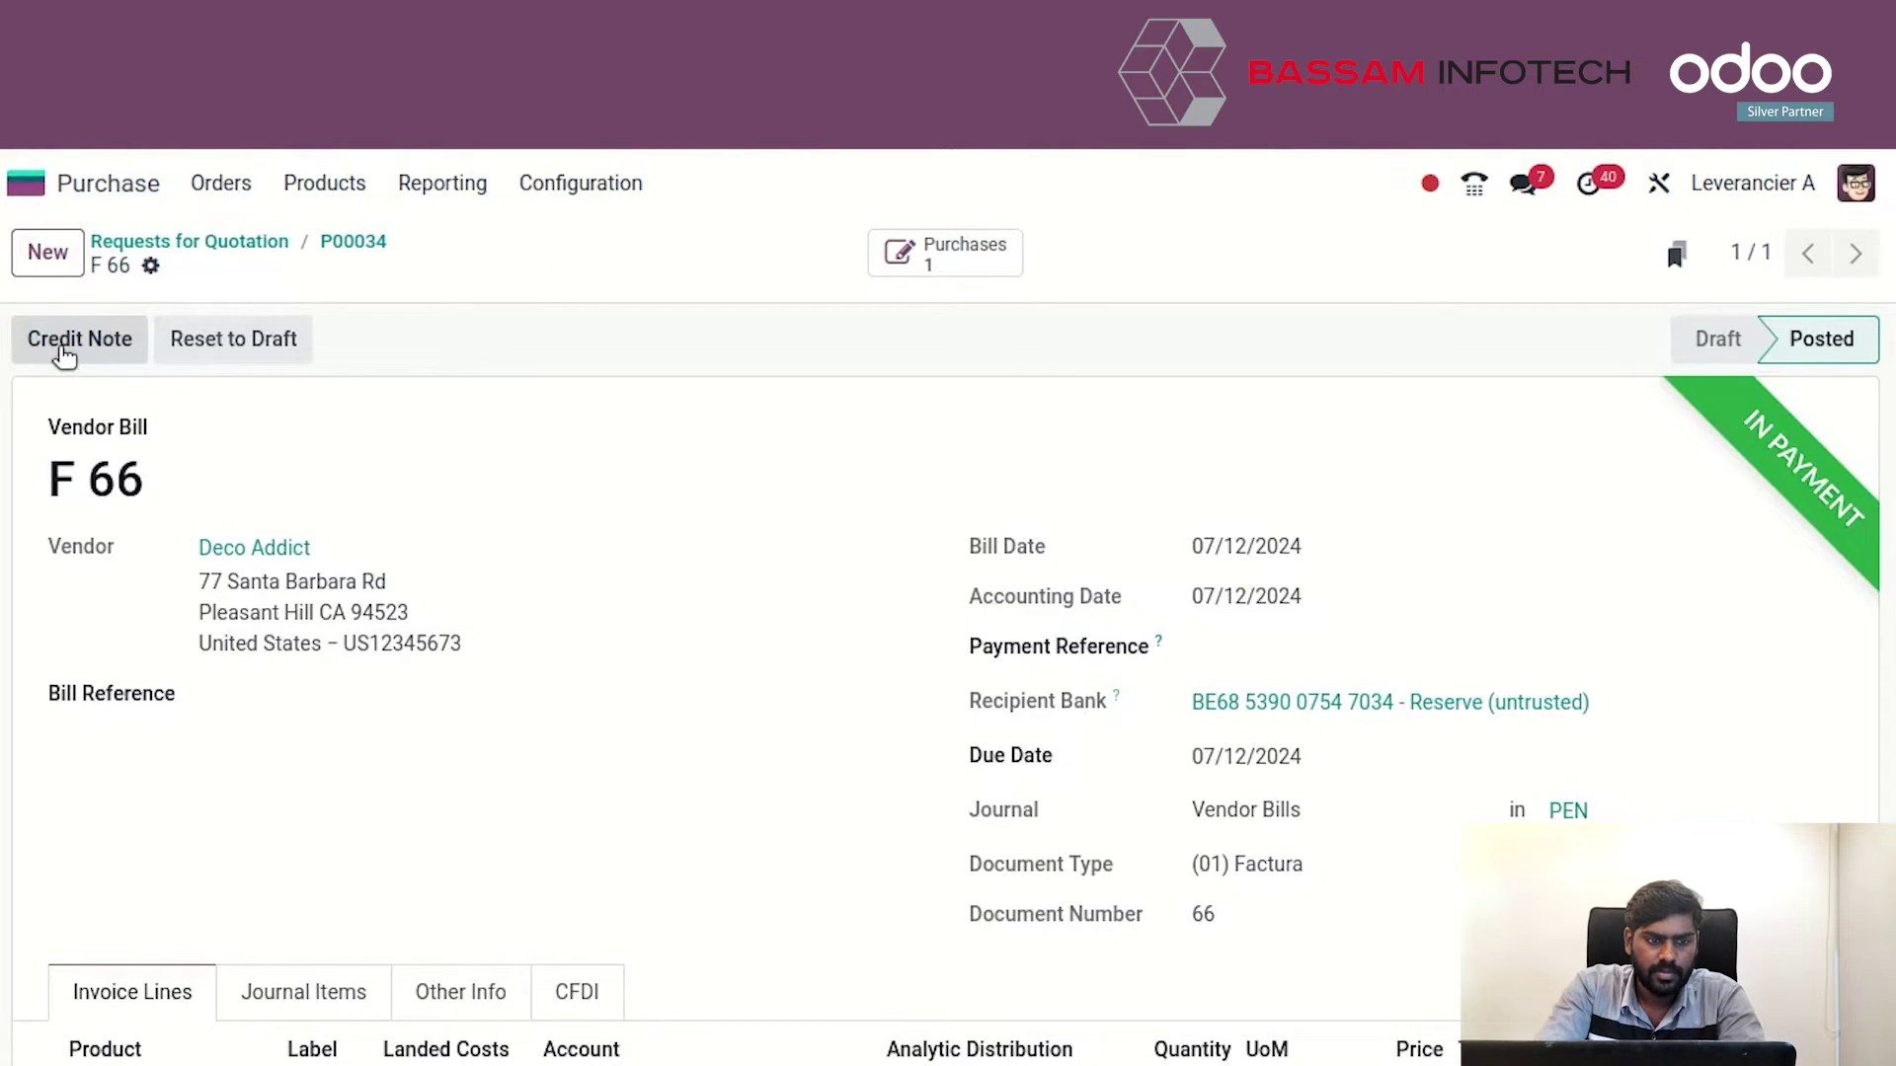
Reverse bill F 66 with reason 'Not good' and document number 55, creating draft credit note F 55.
left_click(66, 353)
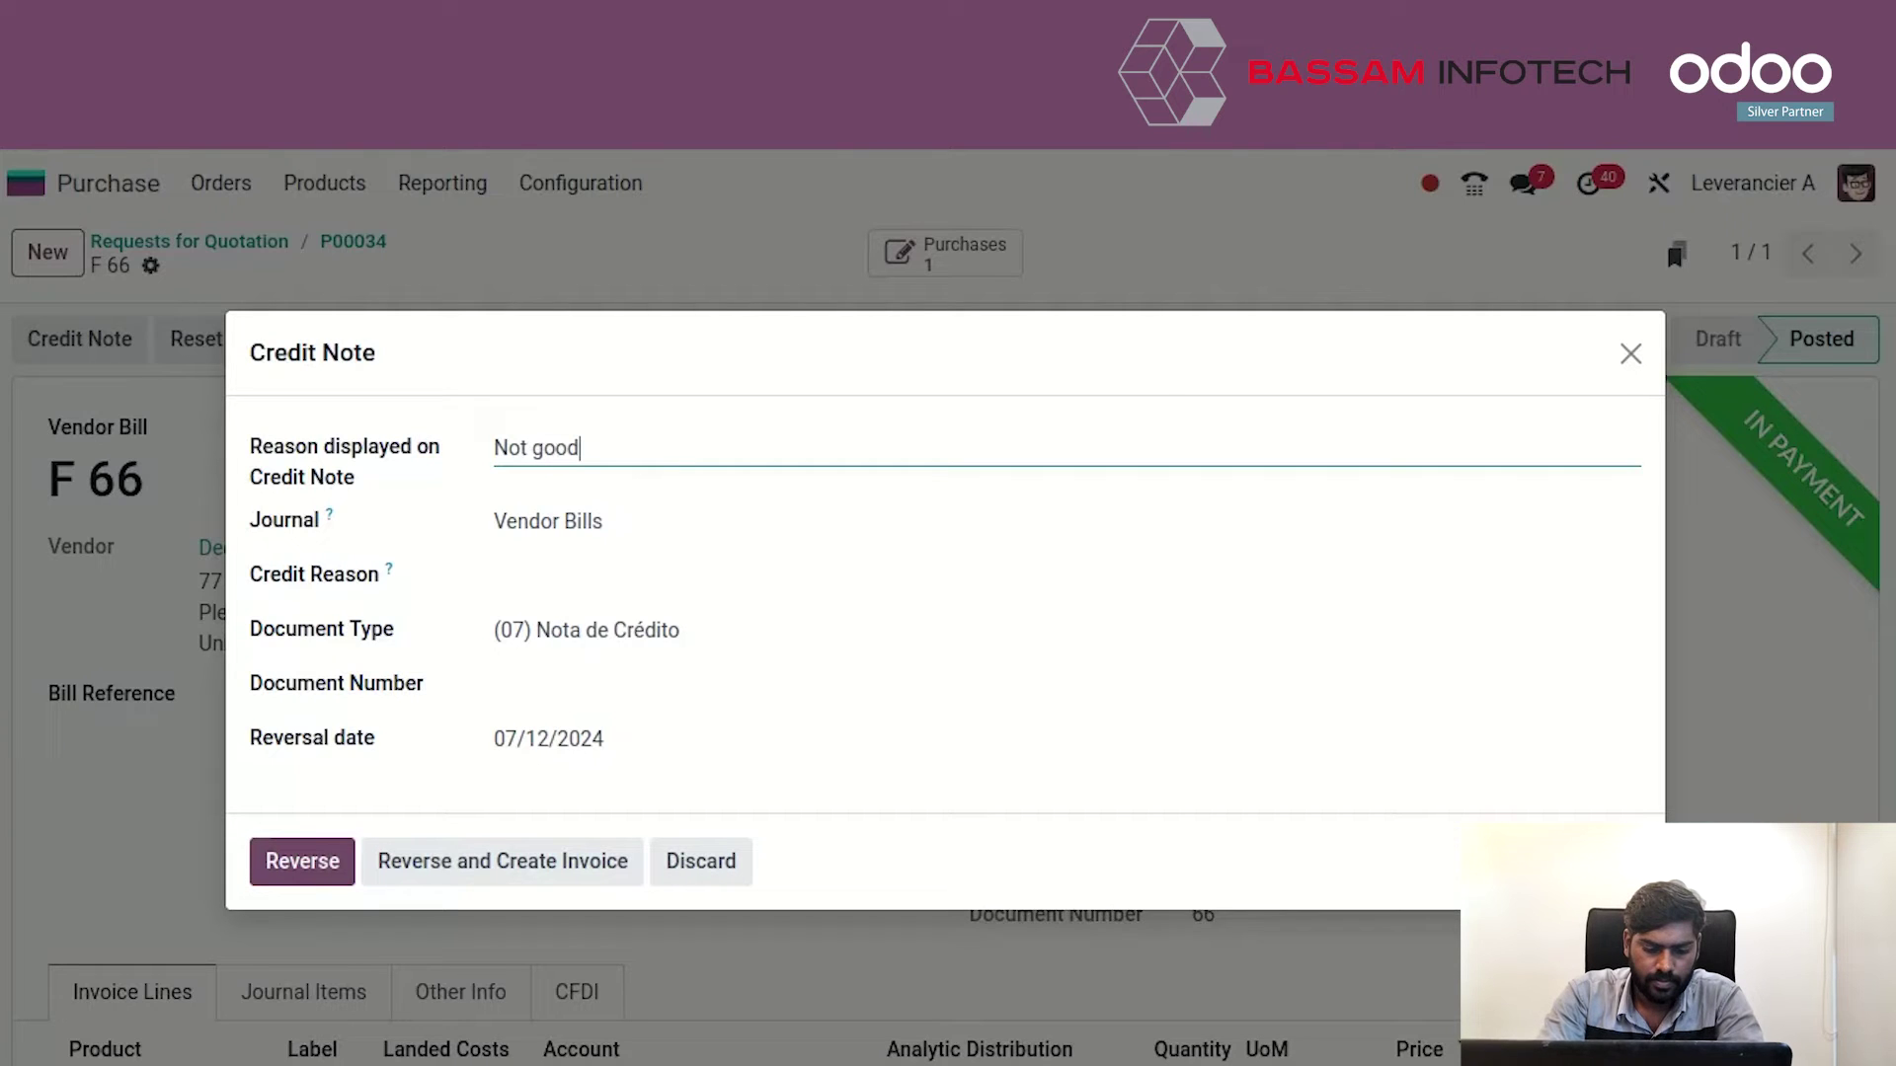
left_click(298, 859)
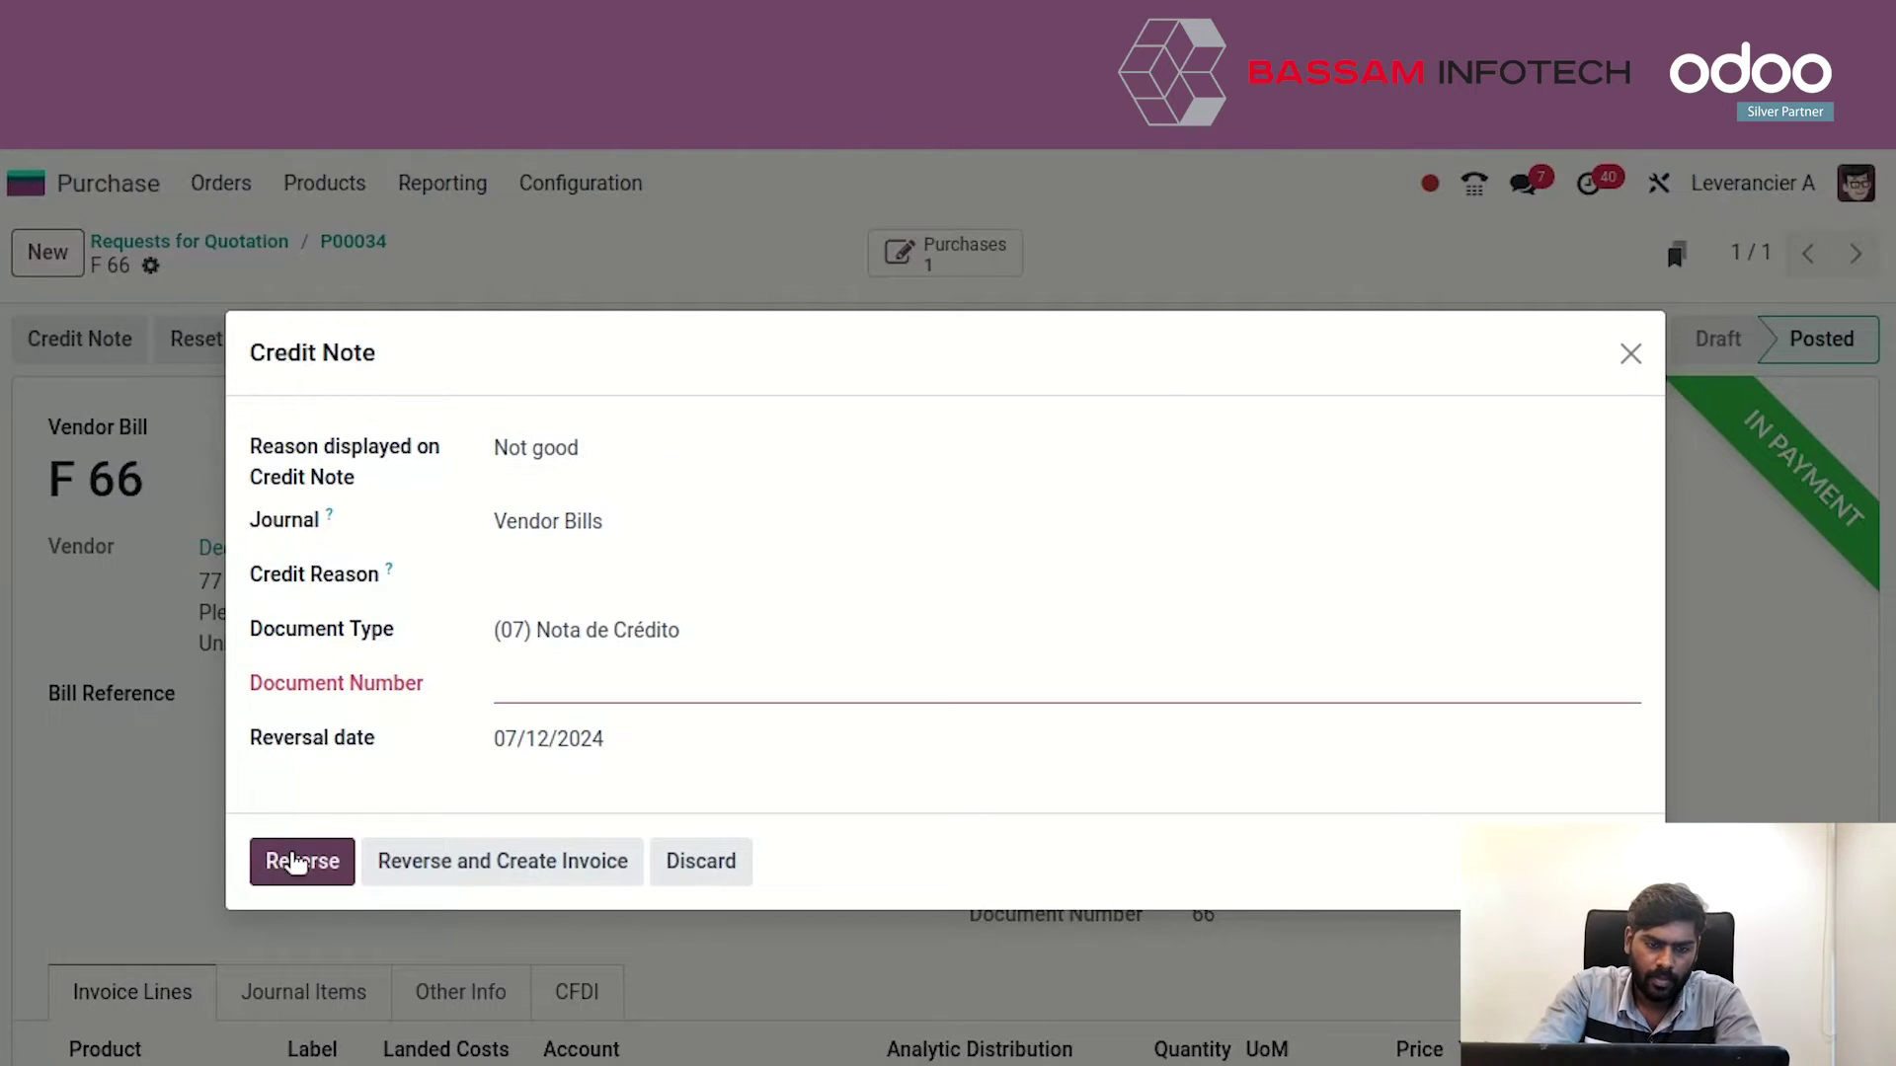
left_click(593, 686)
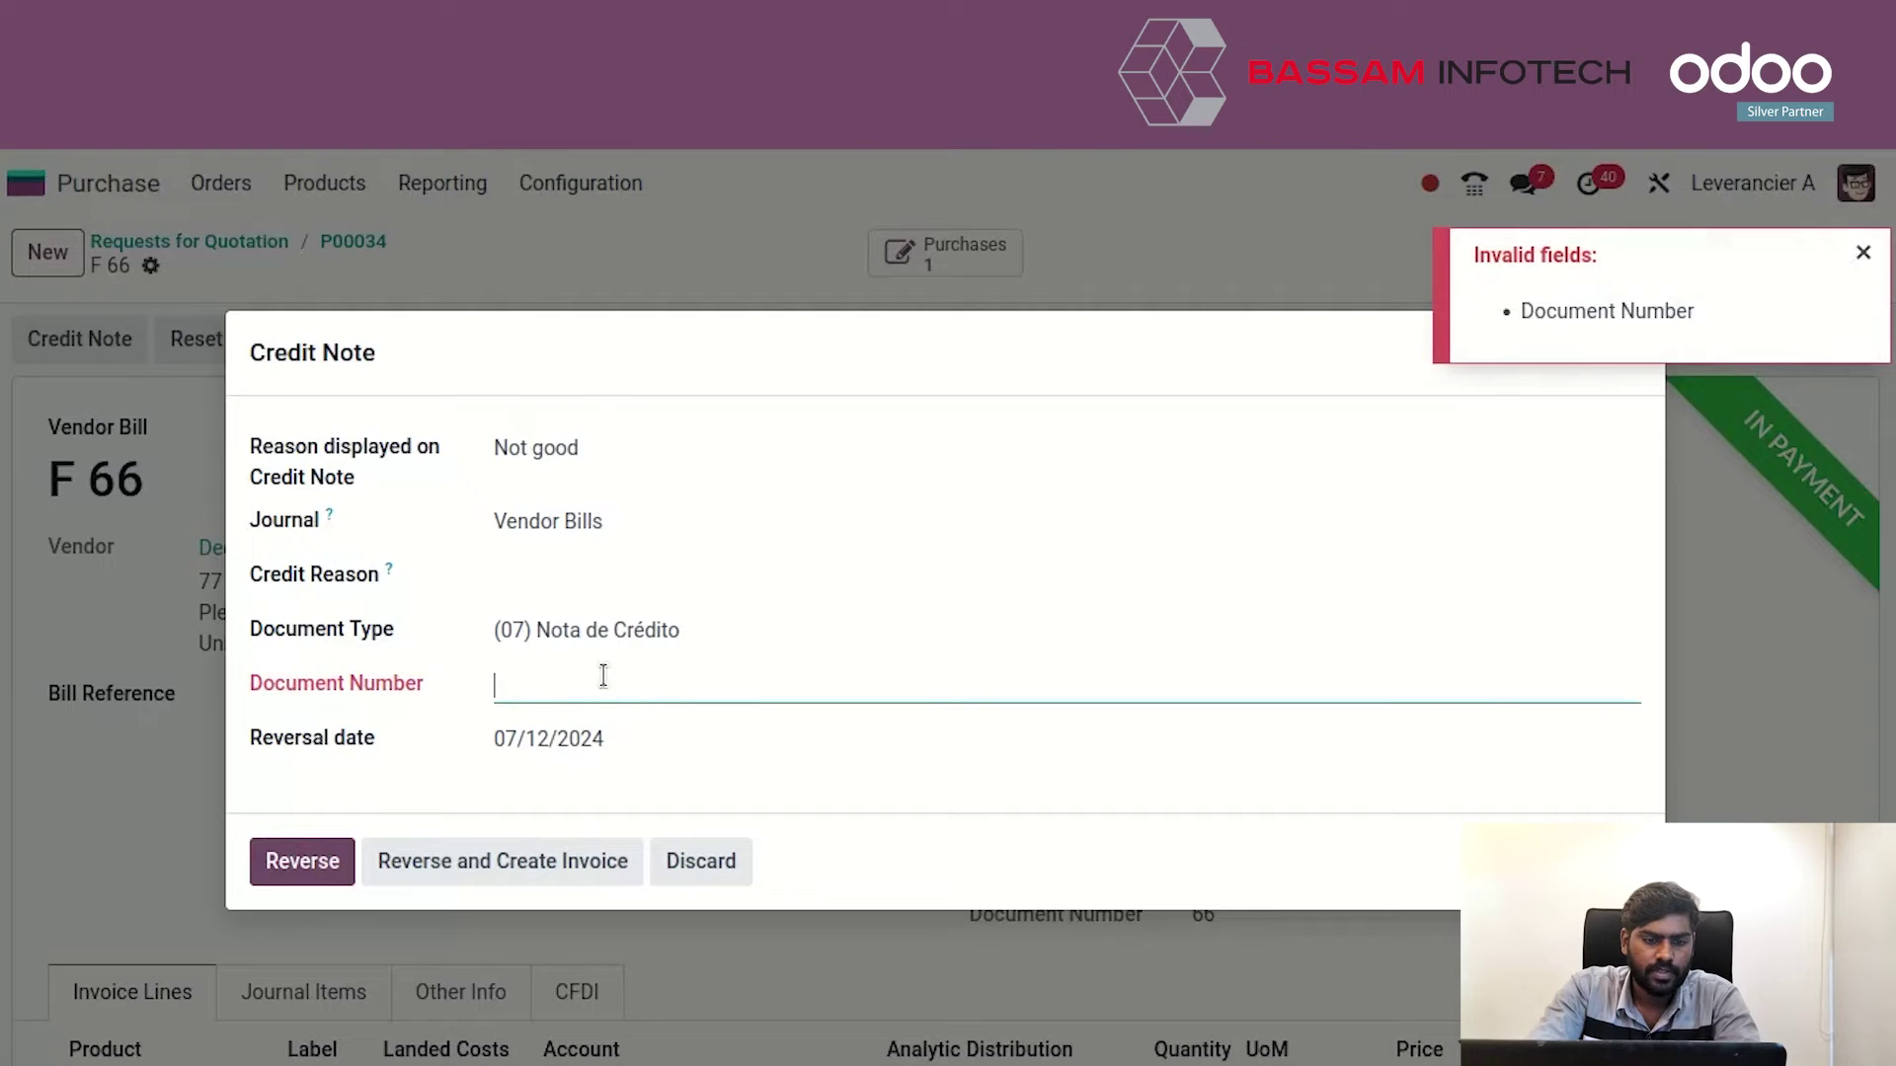
type("55")
left_click(314, 857)
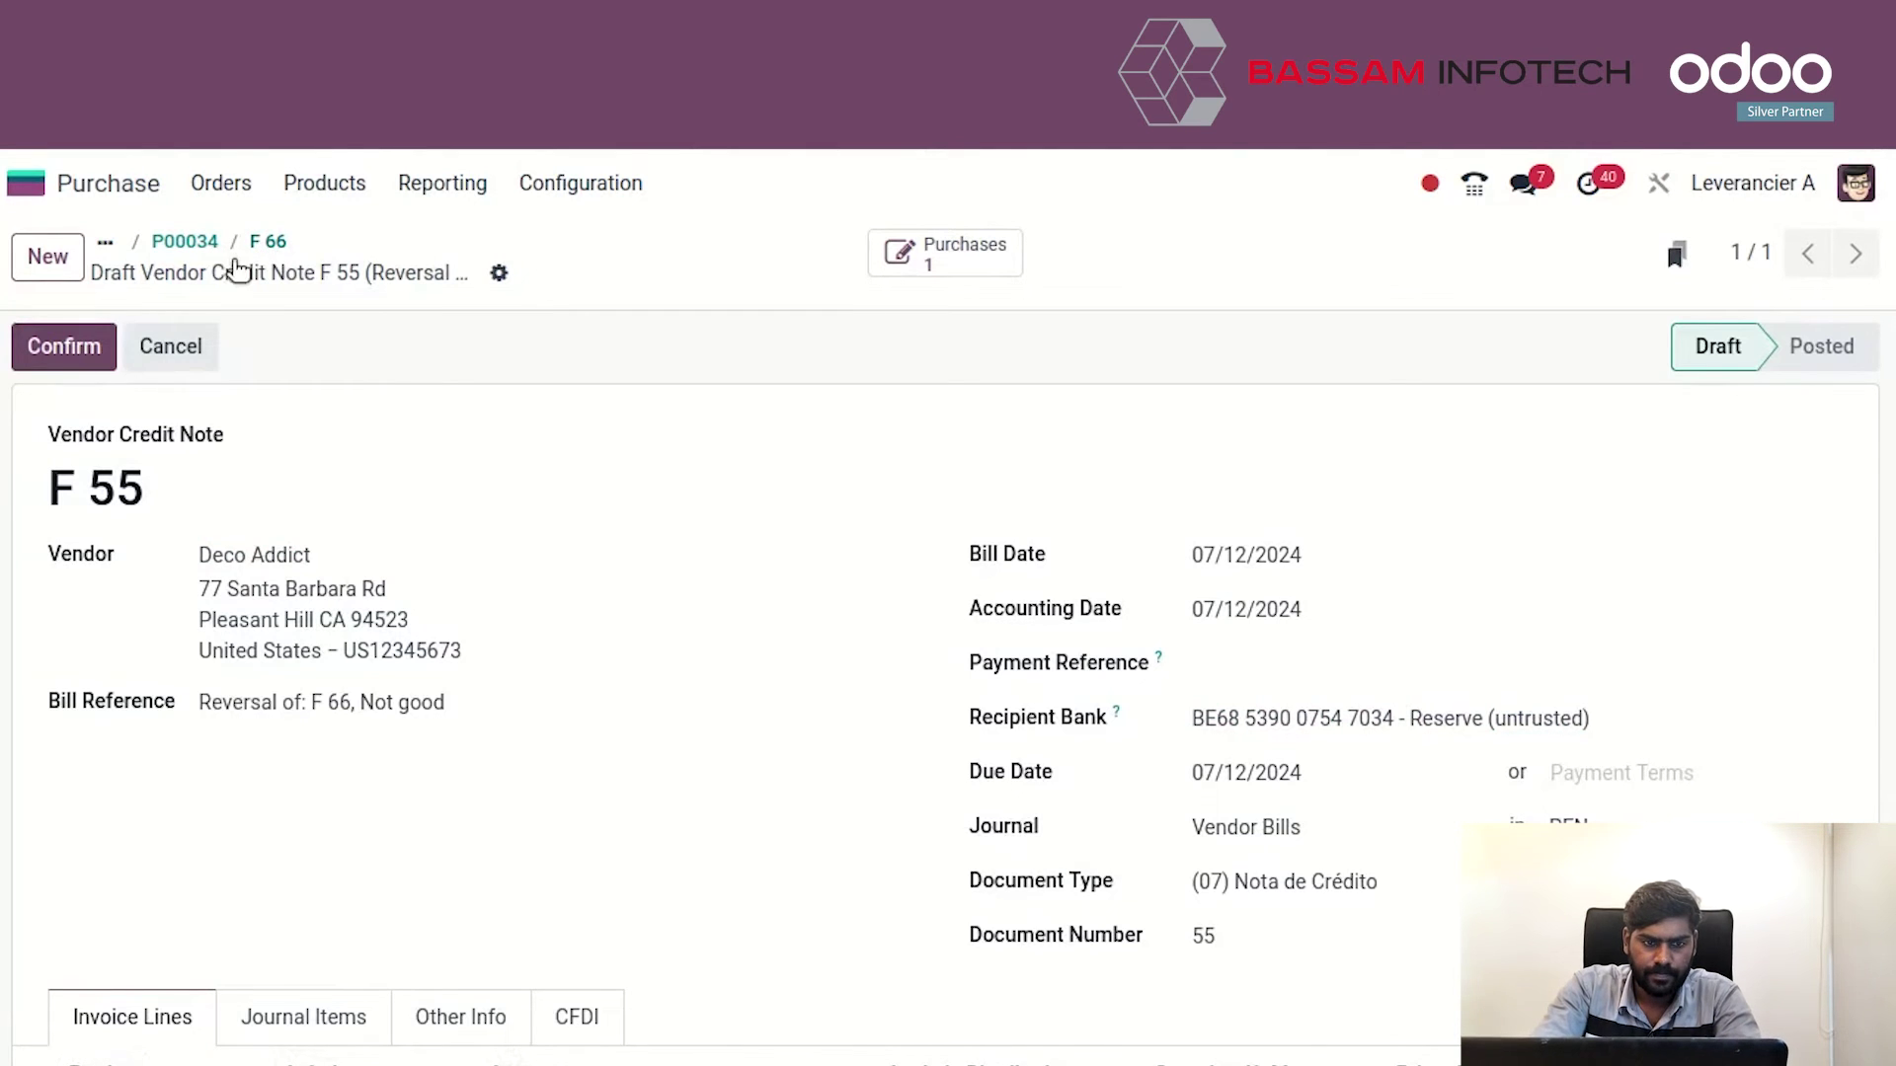
left_click(267, 242)
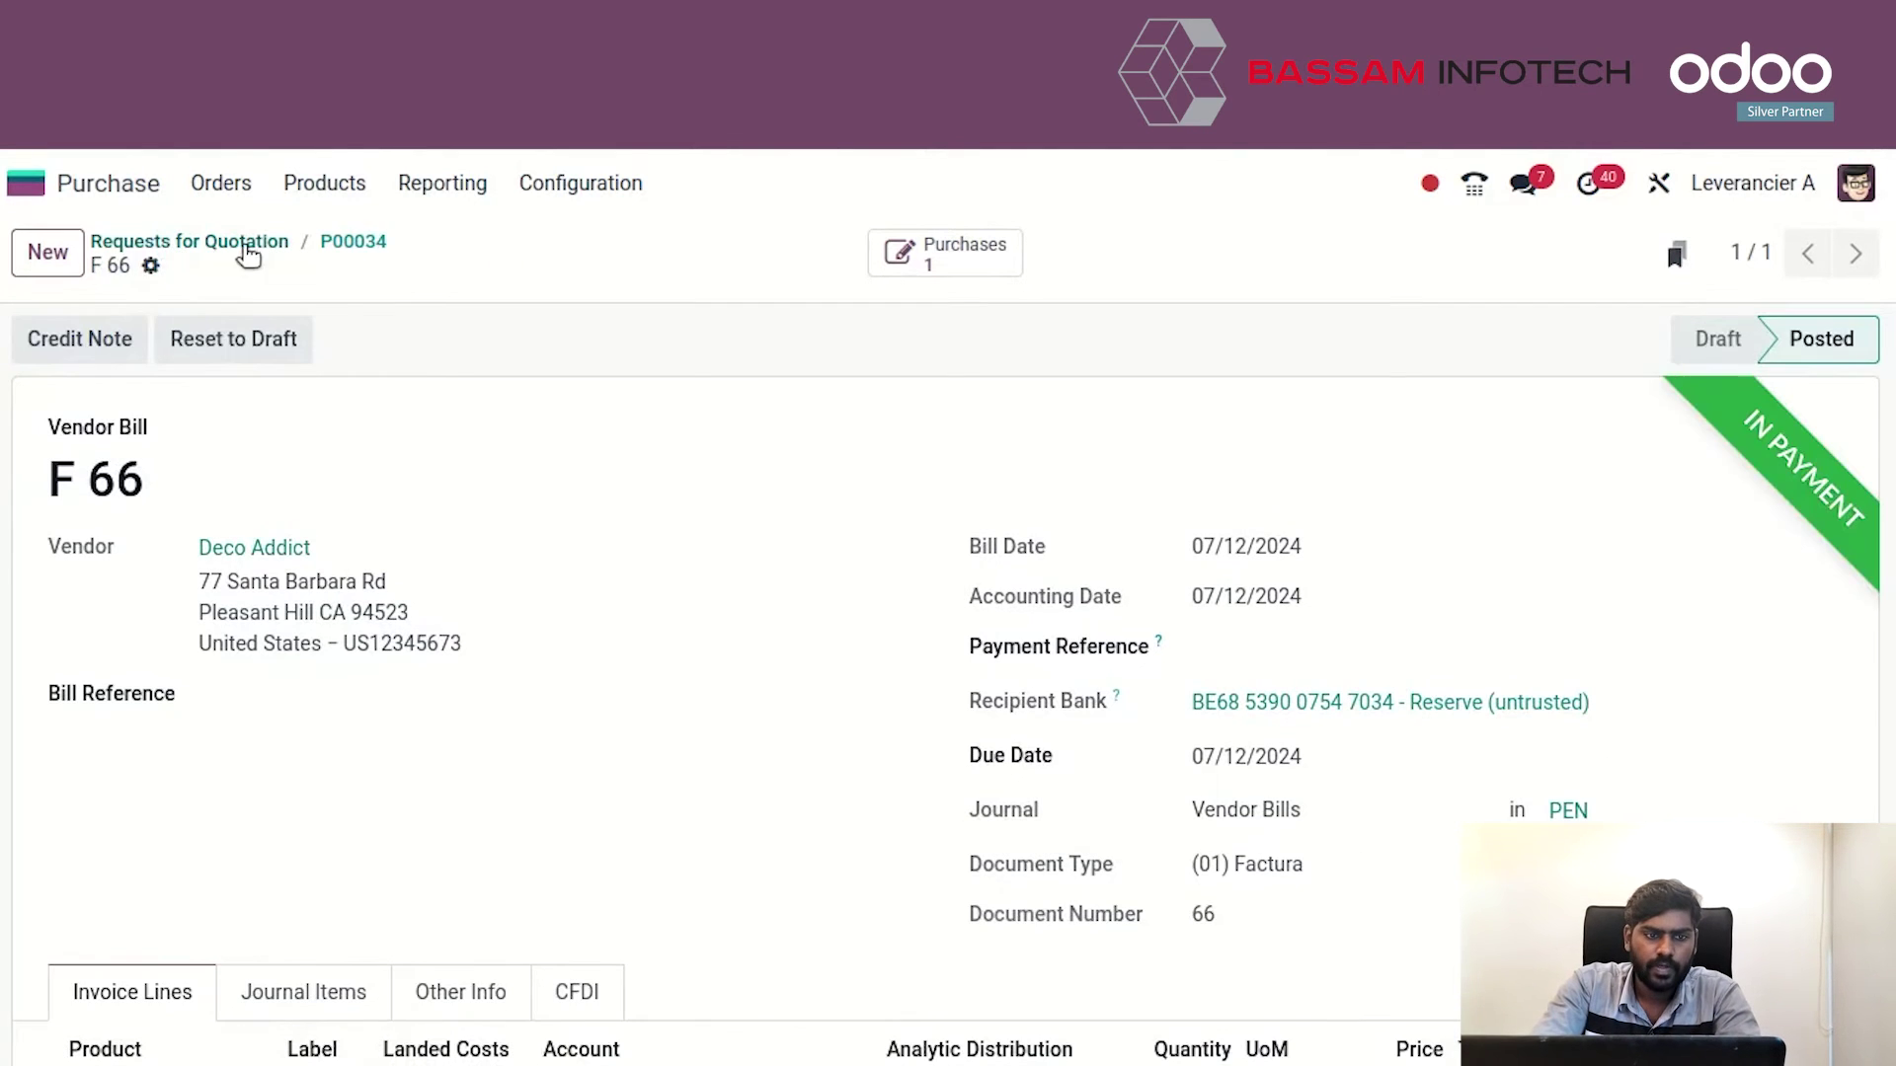
Review order P00034's bills: F 66 In Payment and draft credit note F 55, netting S/ 0.00.
left_click(330, 244)
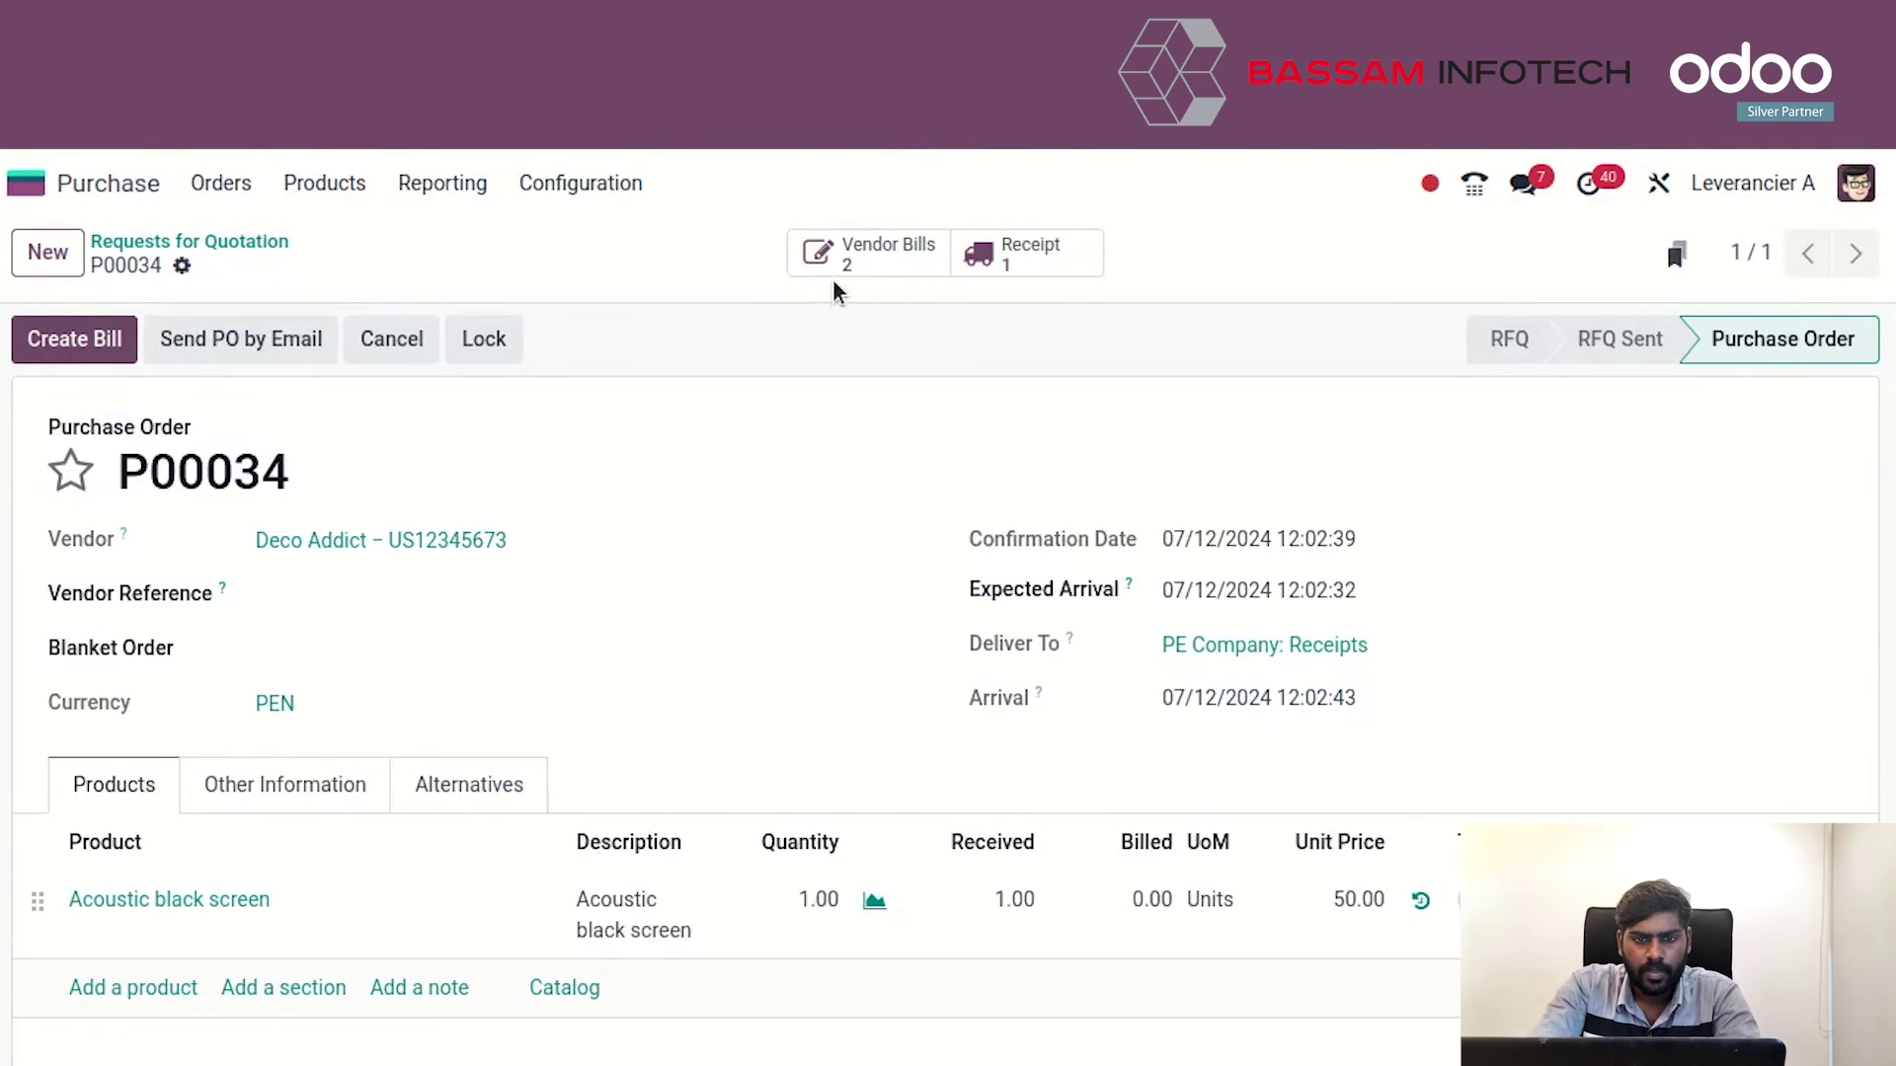
left_click(898, 267)
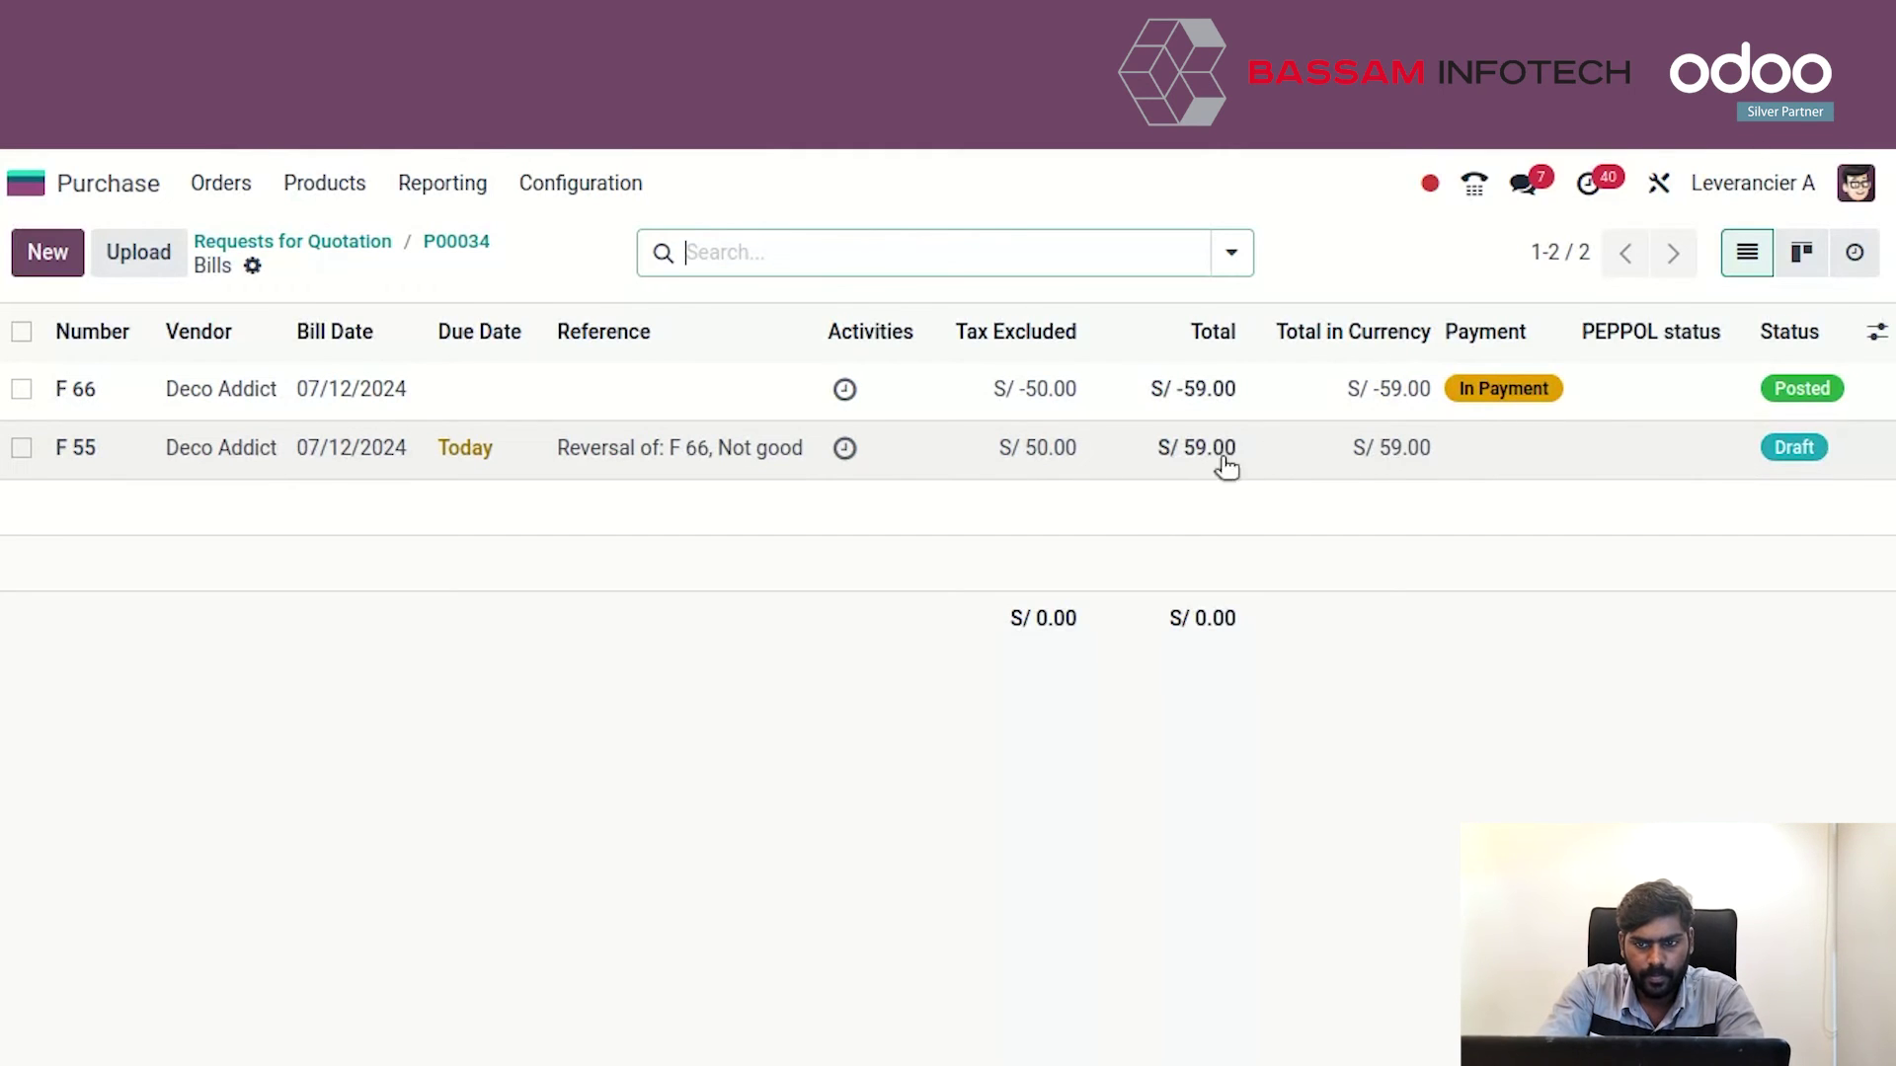
left_click(24, 183)
Open Accounting and list Vendors > Refunds, showing five entries including draft F 55 for Deco Addict.
type("c")
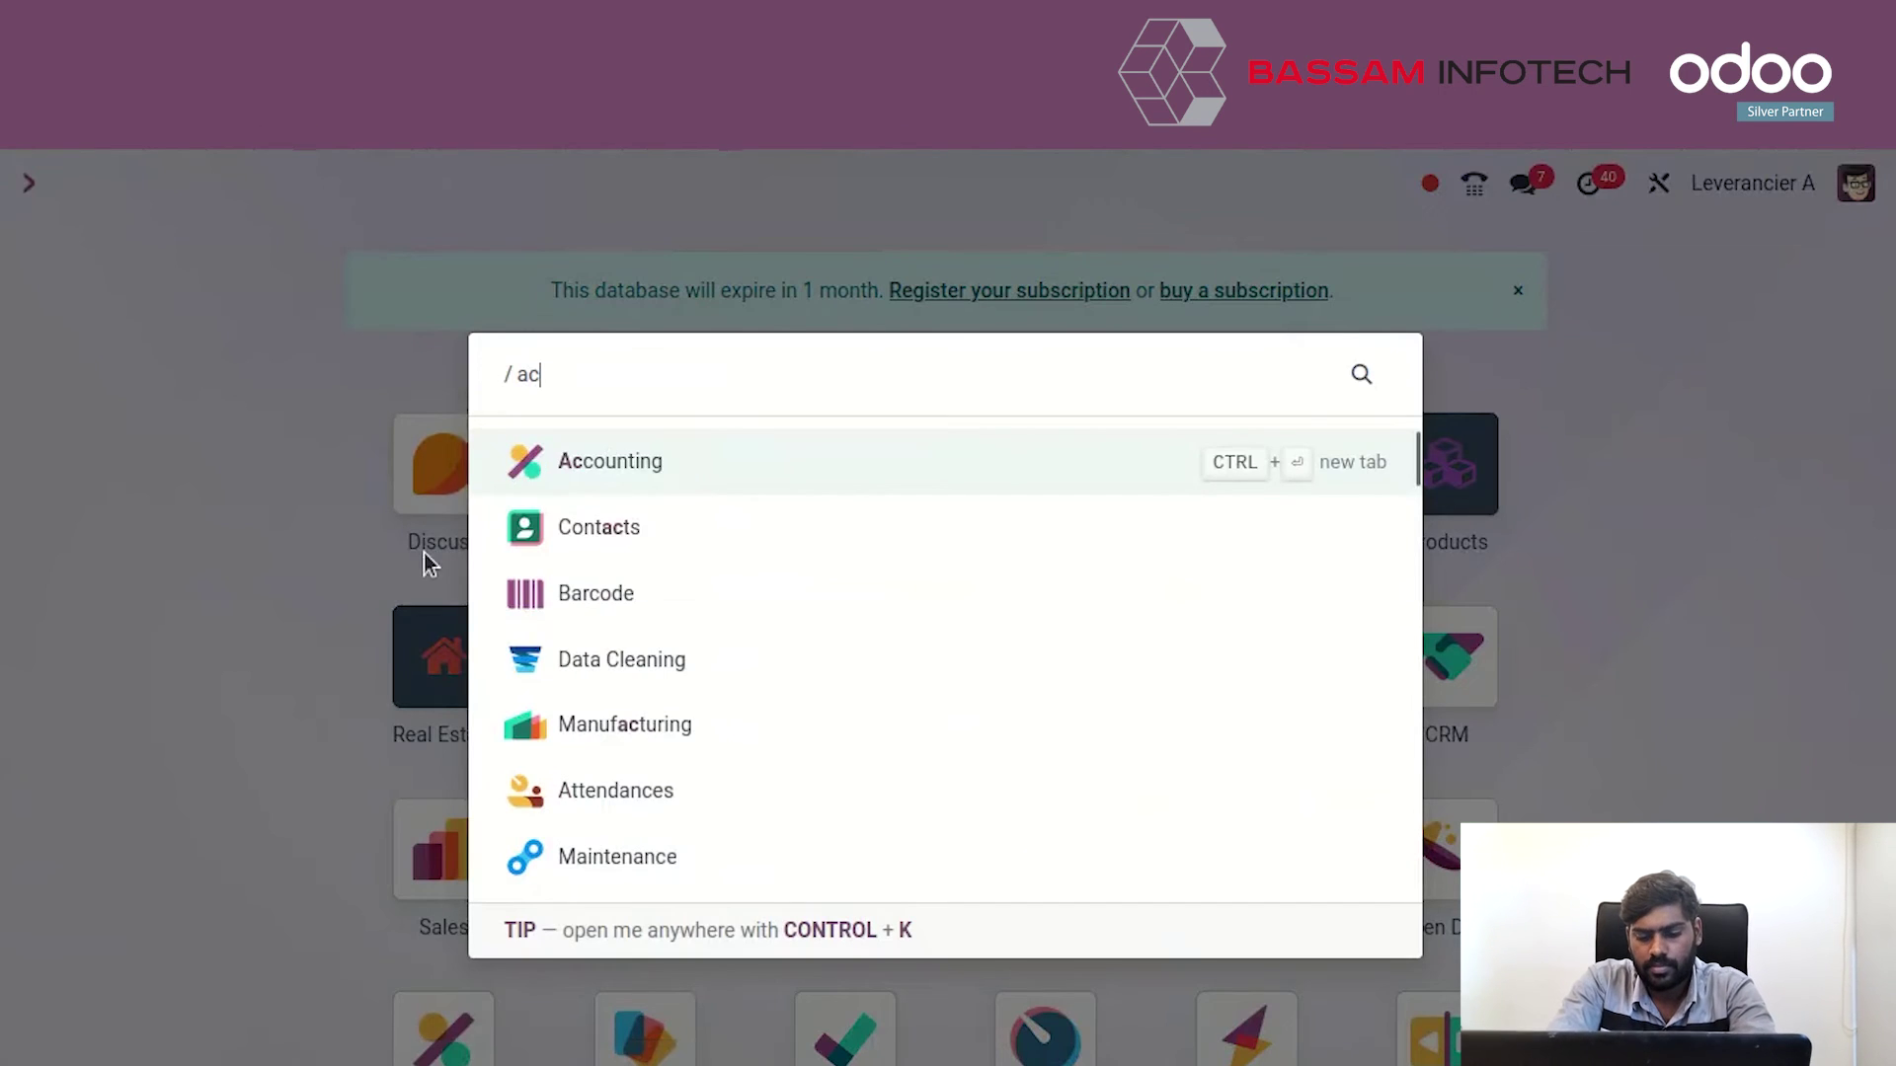
left_click(638, 457)
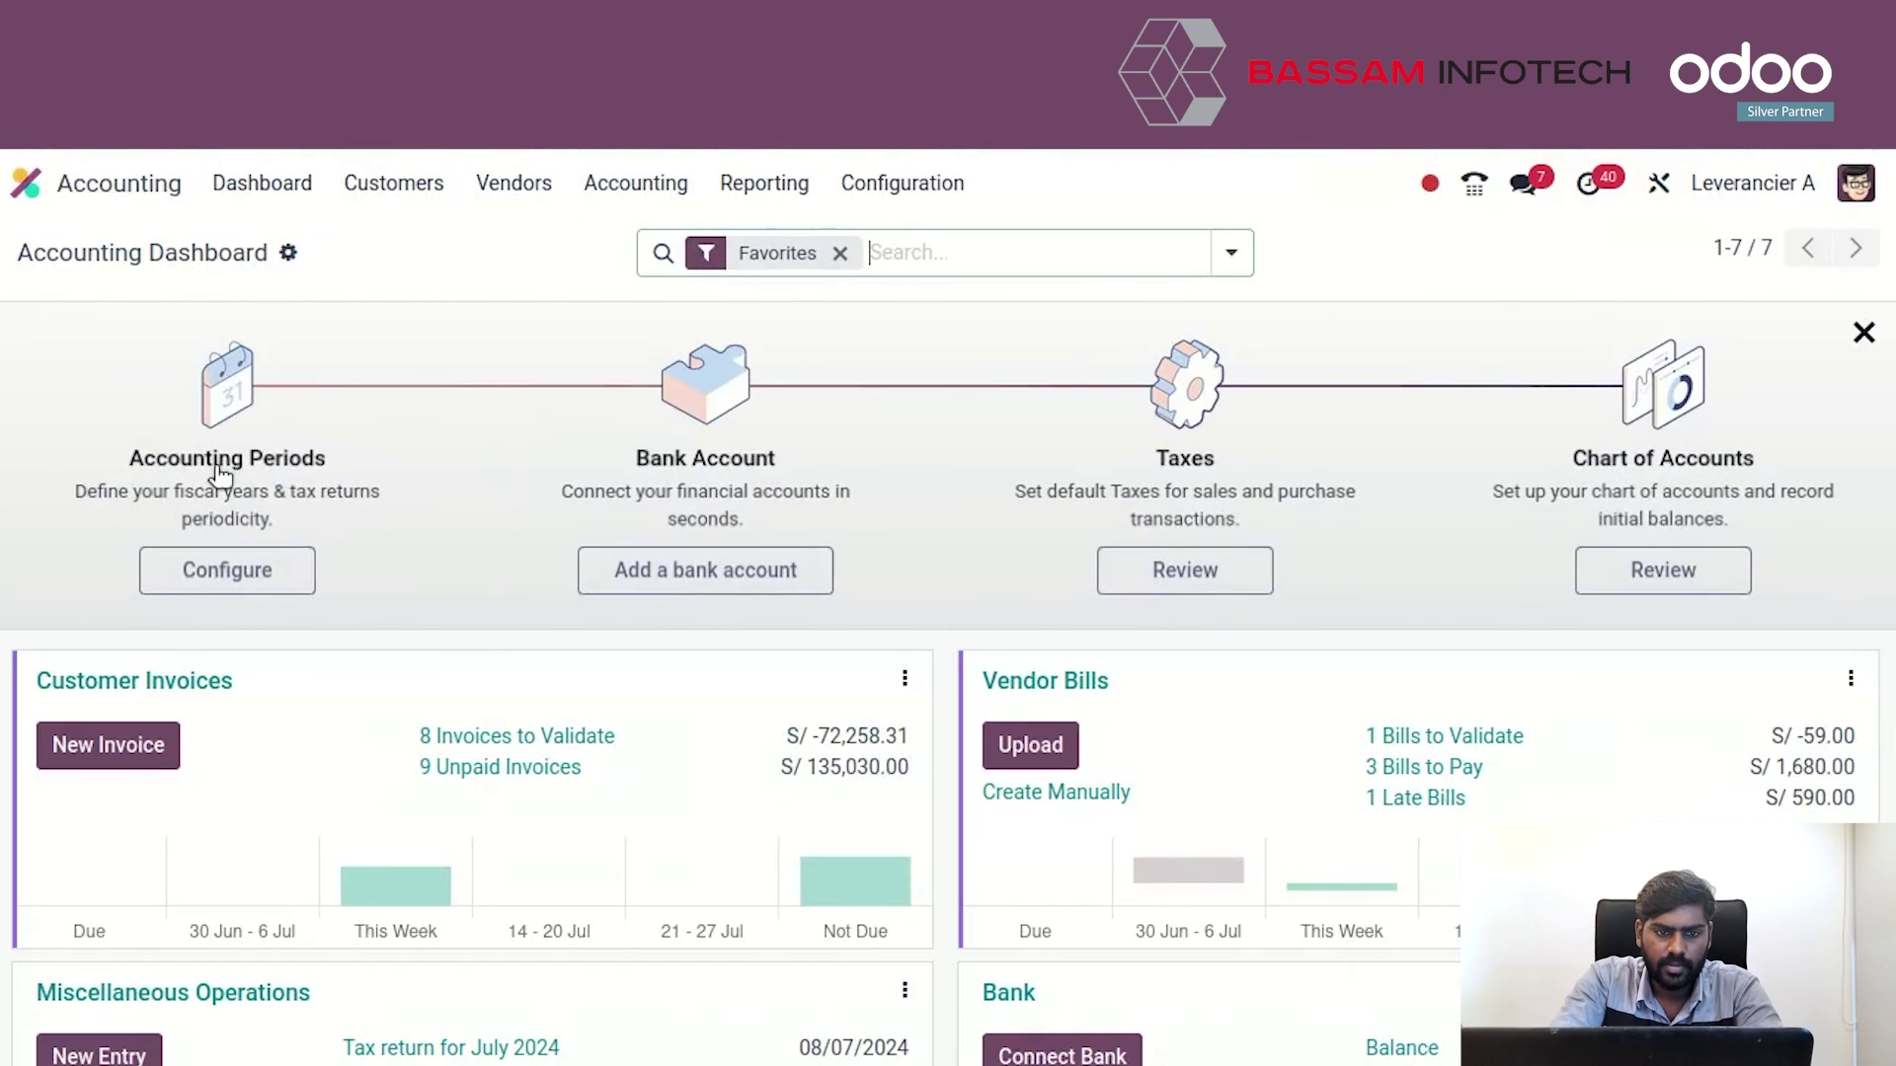
left_click(510, 195)
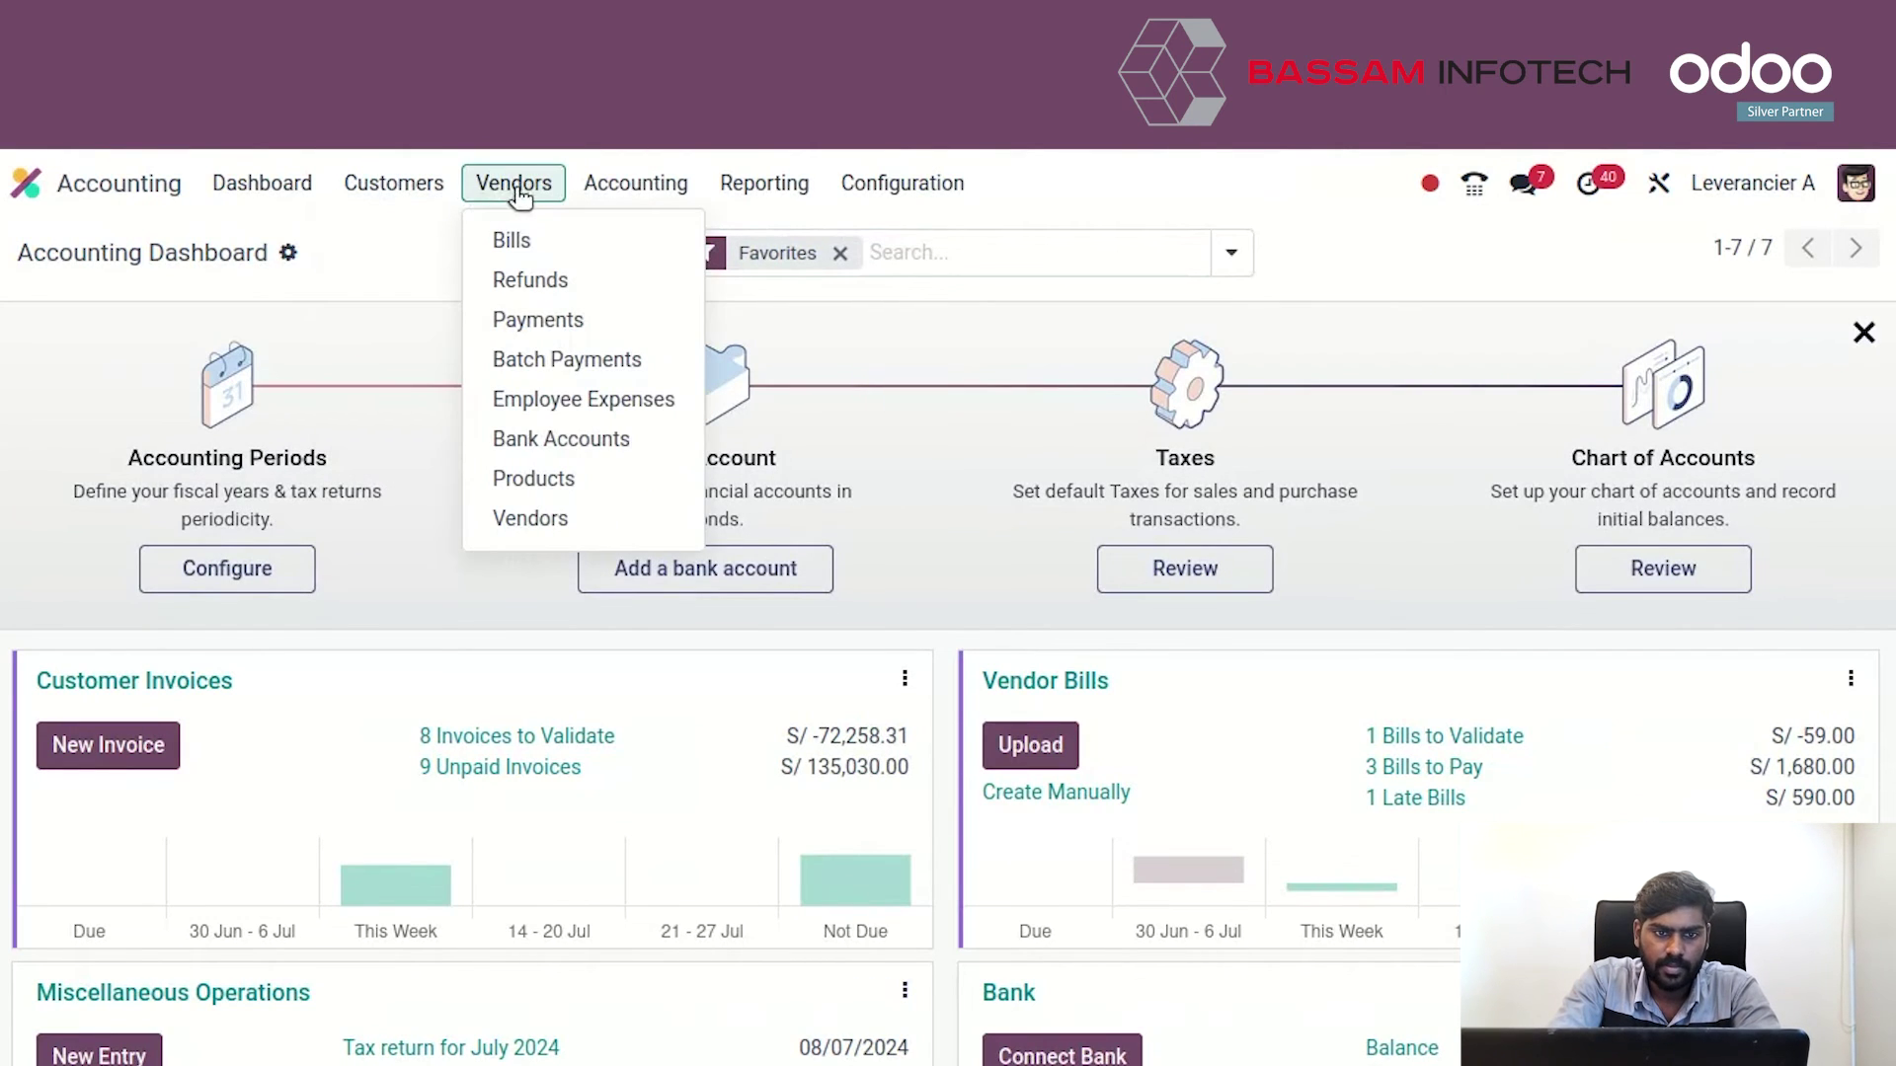
left_click(572, 286)
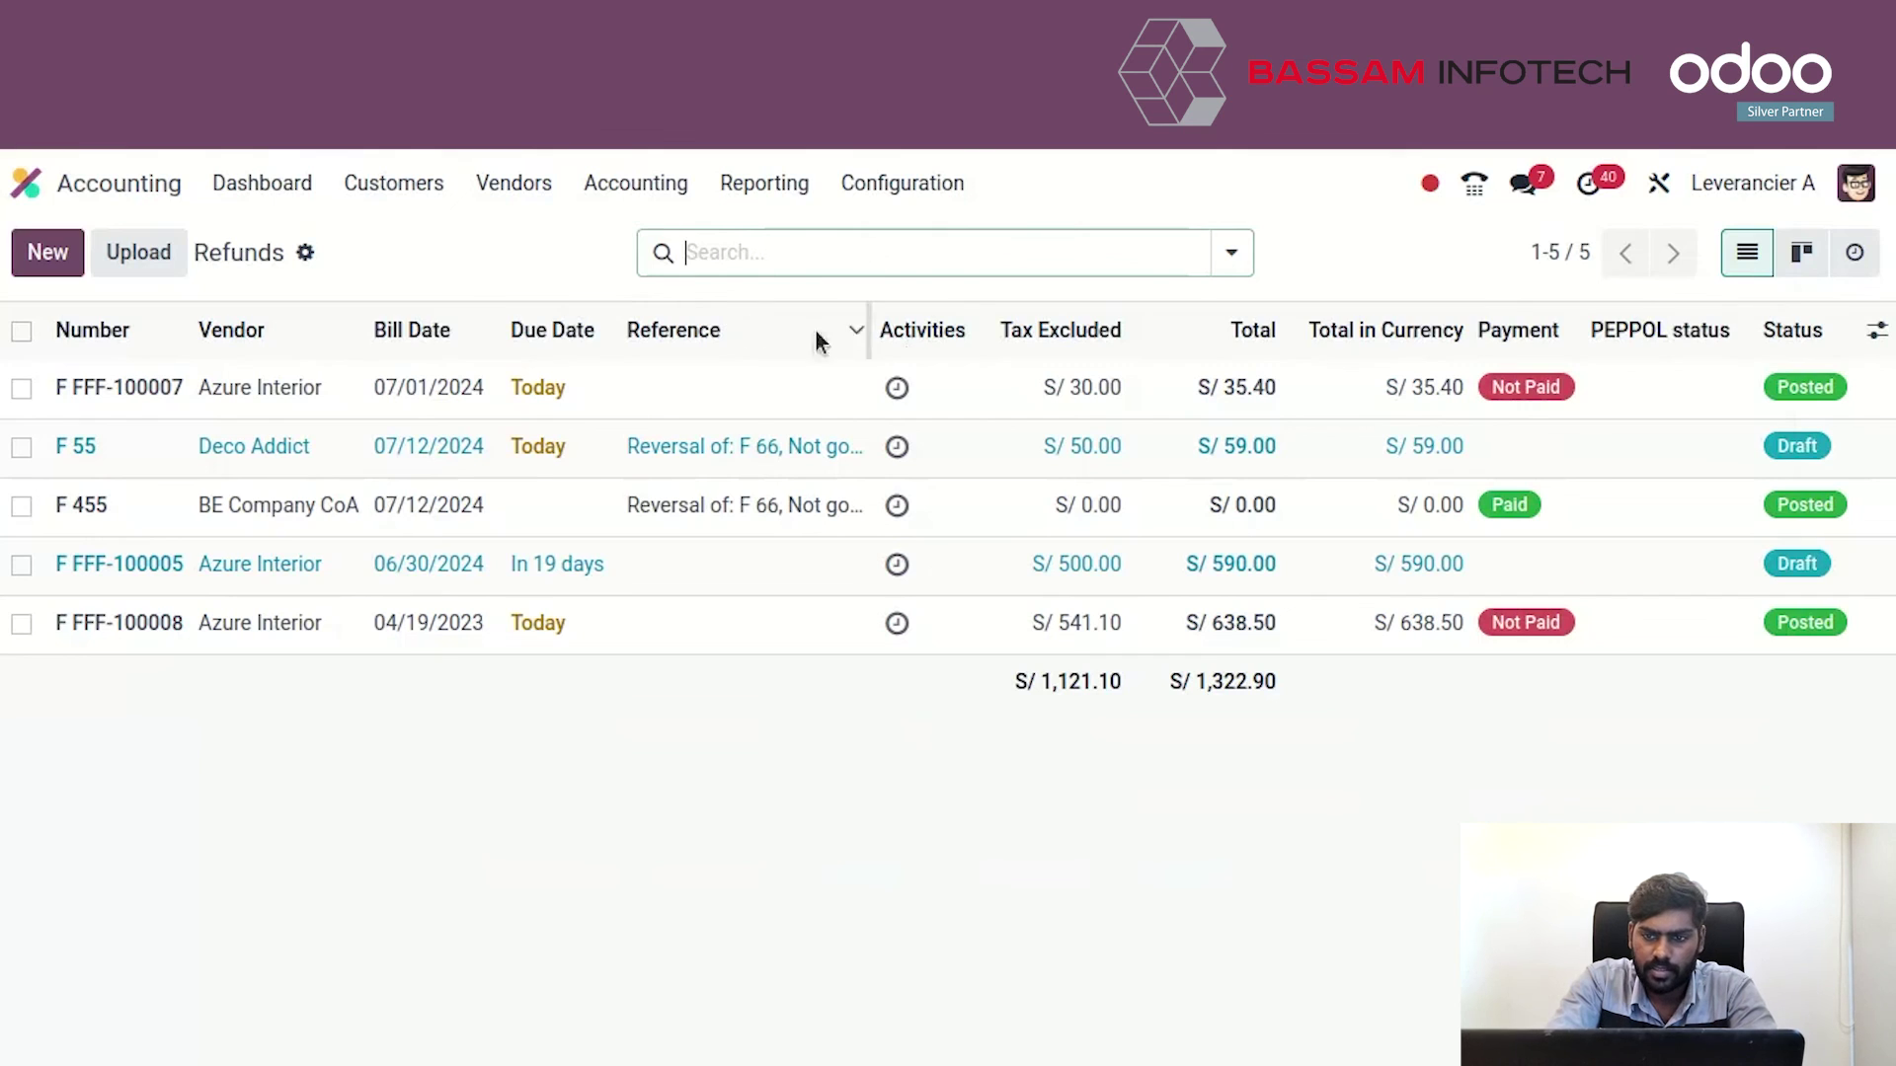